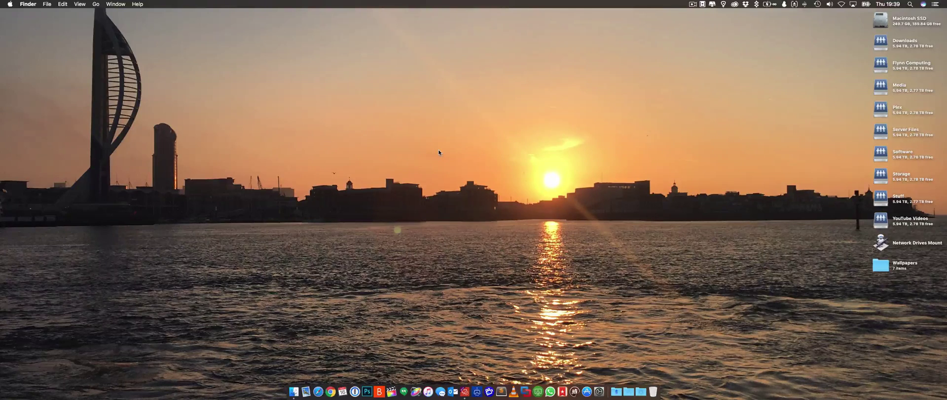
Switch to Windows, minimize Remote Desktop, and review then close the System page (Windows 10 Pro, 4.00 GB RAM)
{"action": "key", "text": "ctrl+Right"}
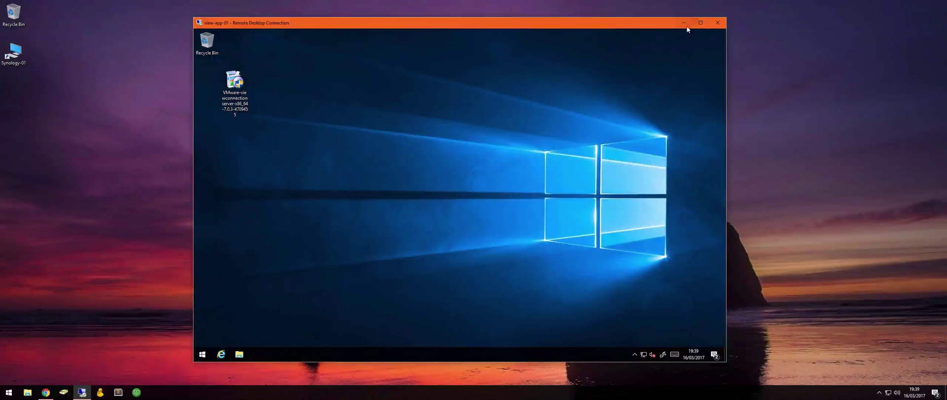
{"action": "left_click", "coordinate": [685, 24]}
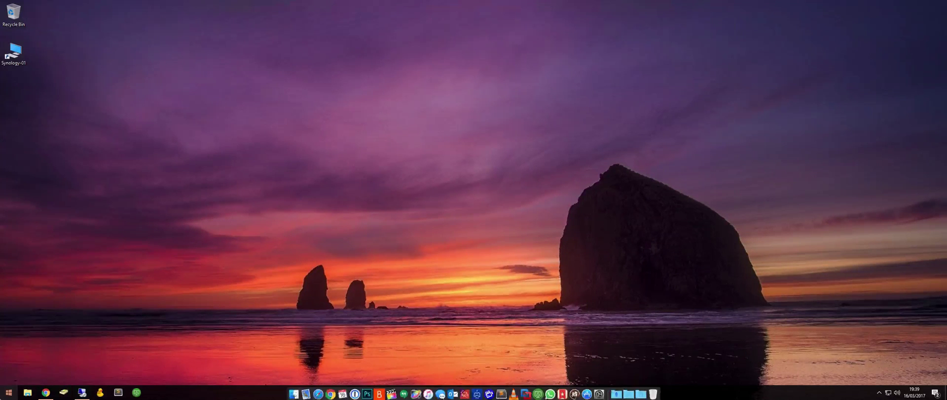
{"action": "right_click", "coordinate": [9, 392]}
{"action": "left_click", "coordinate": [20, 229]}
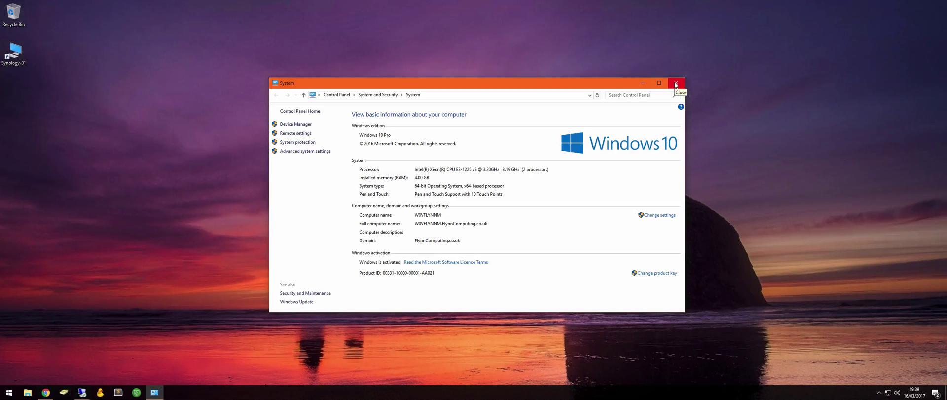
{"action": "left_click", "coordinate": [676, 84]}
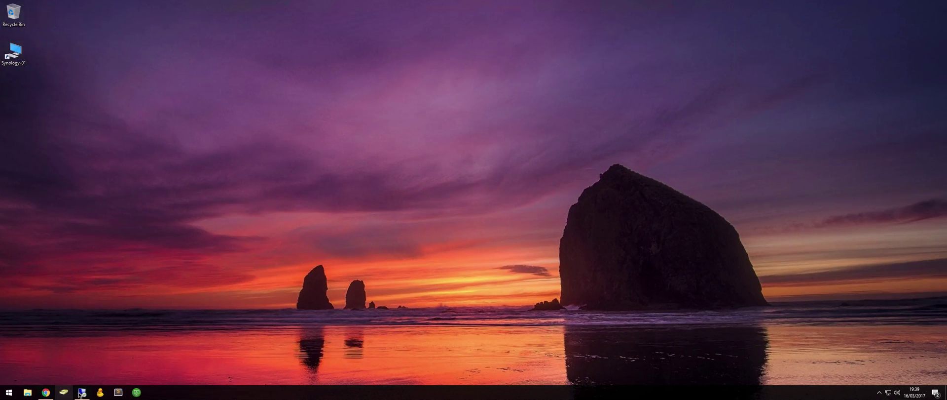
Minimize the ESXi login page and restore the view-app-01 Remote Desktop window
{"action": "left_click", "coordinate": [45, 392]}
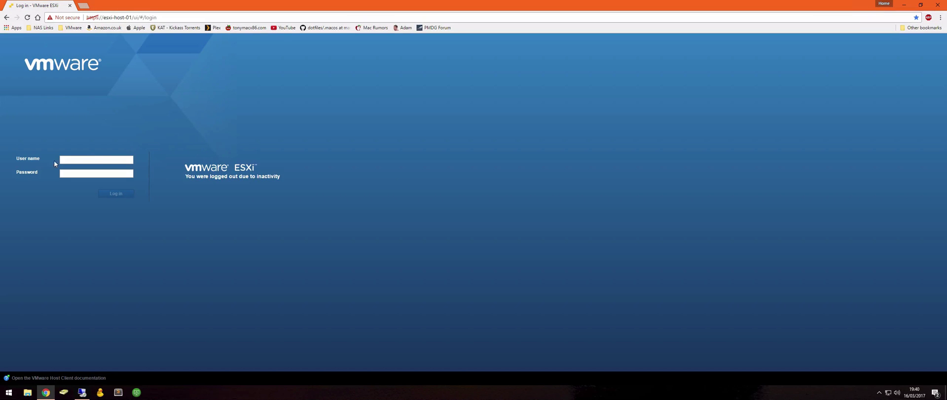
{"action": "left_click", "coordinate": [45, 392]}
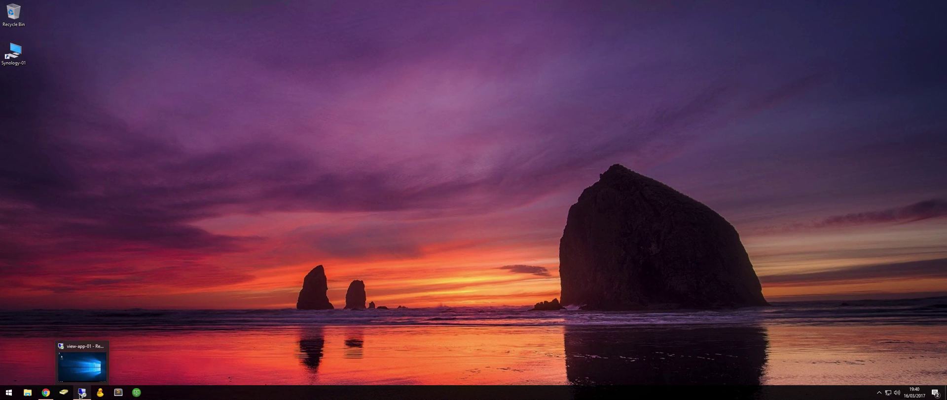
{"action": "left_click", "coordinate": [79, 379]}
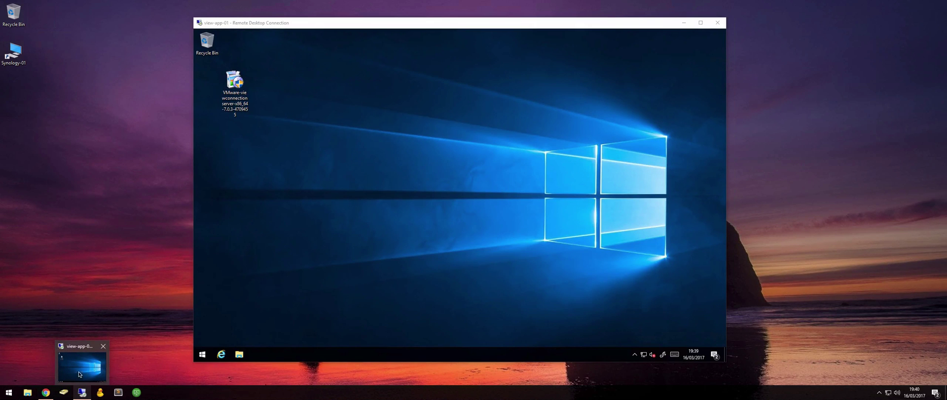
{"action": "left_click", "coordinate": [80, 370]}
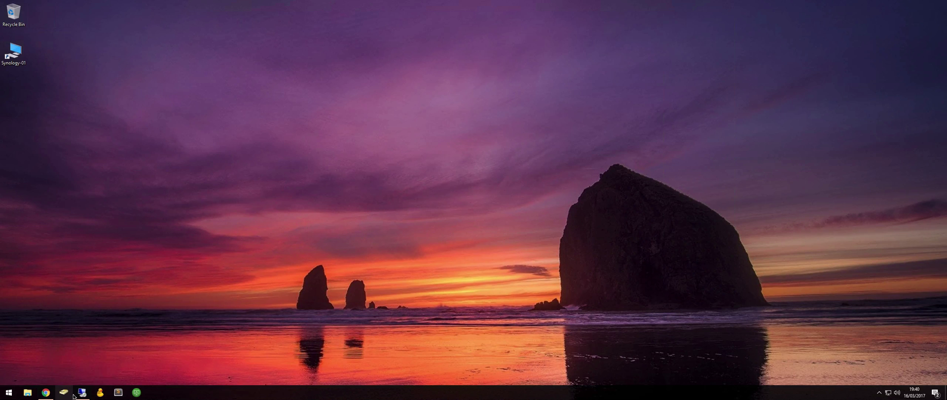
{"action": "mouse_move", "coordinate": [82, 392]}
{"action": "left_click", "coordinate": [81, 370]}
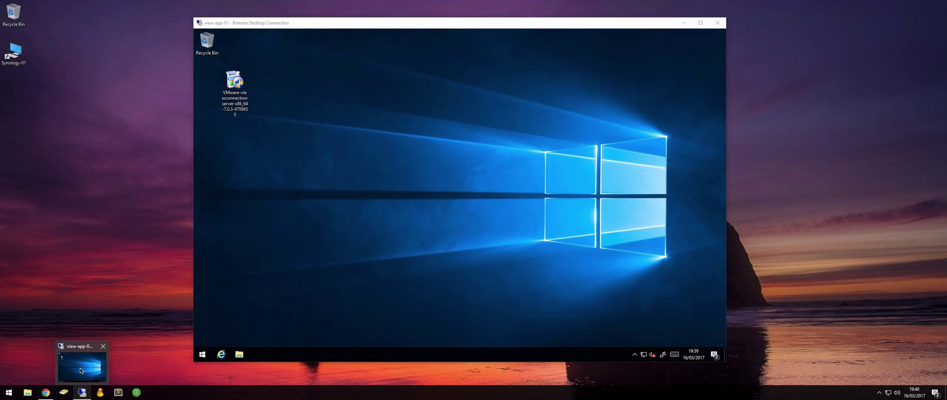
{"action": "left_click", "coordinate": [81, 370]}
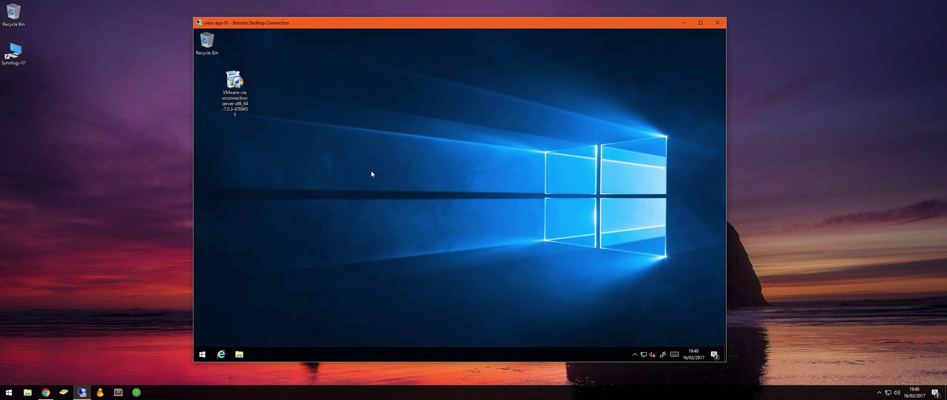
{"action": "right_click", "coordinate": [202, 354]}
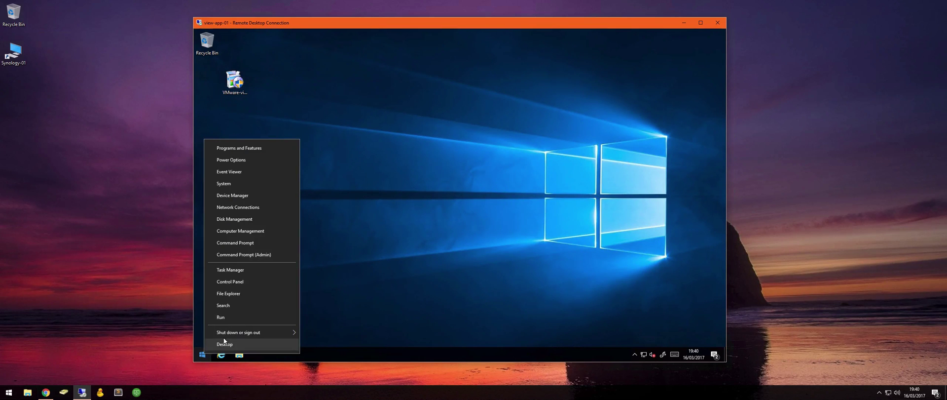
{"action": "left_click", "coordinate": [236, 184]}
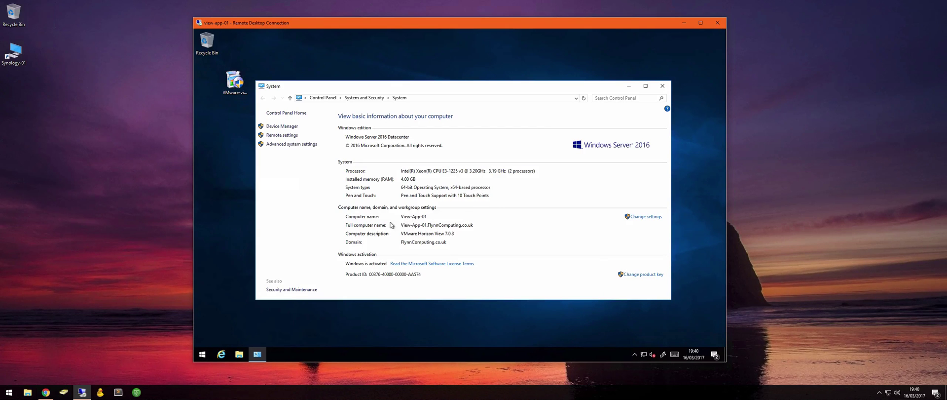
{"action": "left_click", "coordinate": [663, 86]}
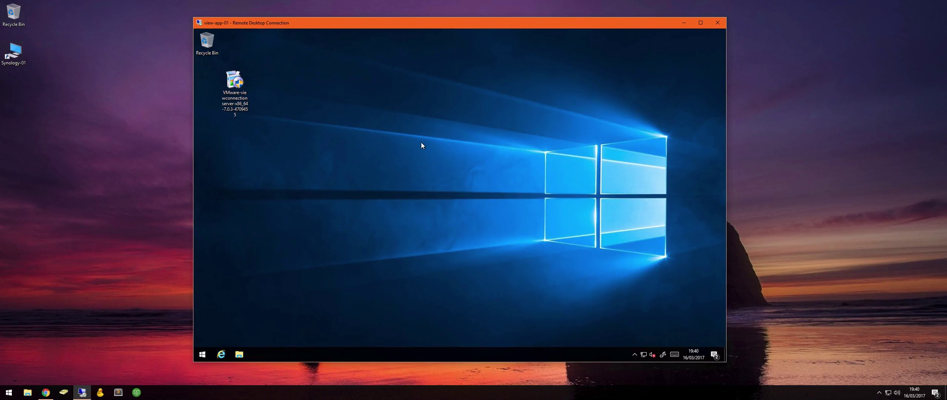
{"action": "left_click", "coordinate": [237, 87]}
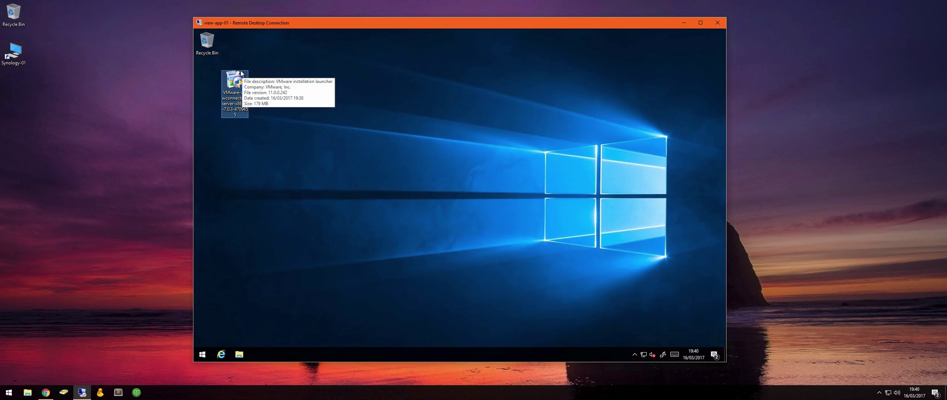
{"action": "left_click", "coordinate": [265, 115]}
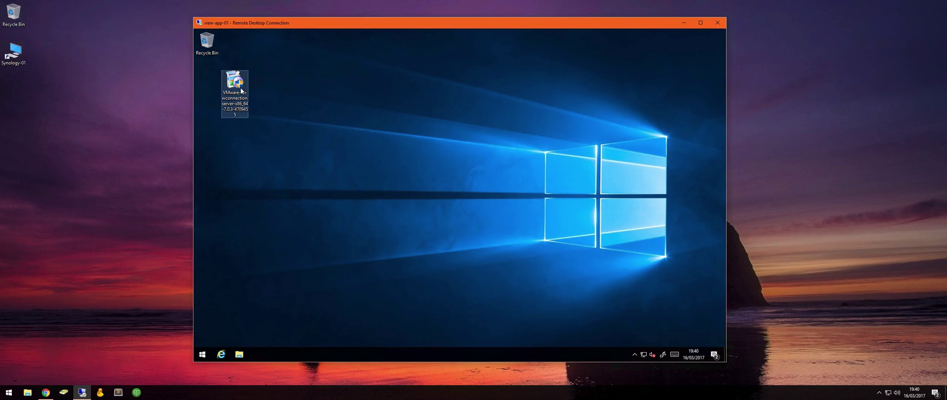
{"action": "left_click", "coordinate": [231, 84]}
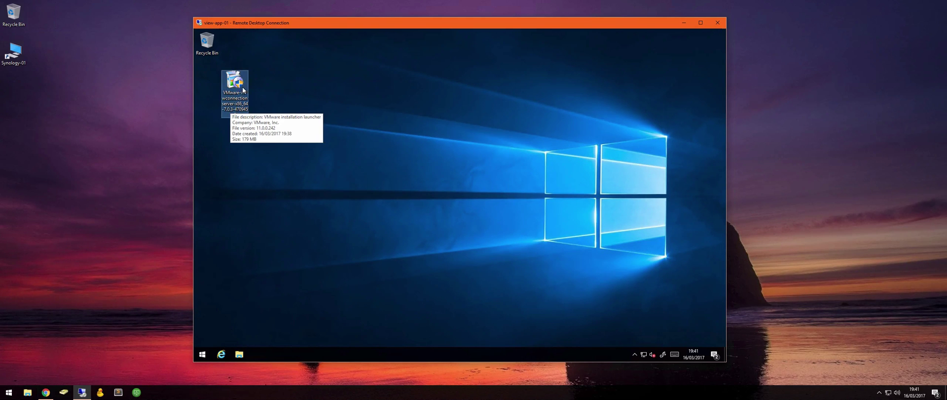
{"action": "right_click", "coordinate": [235, 94]}
{"action": "left_click", "coordinate": [230, 103]}
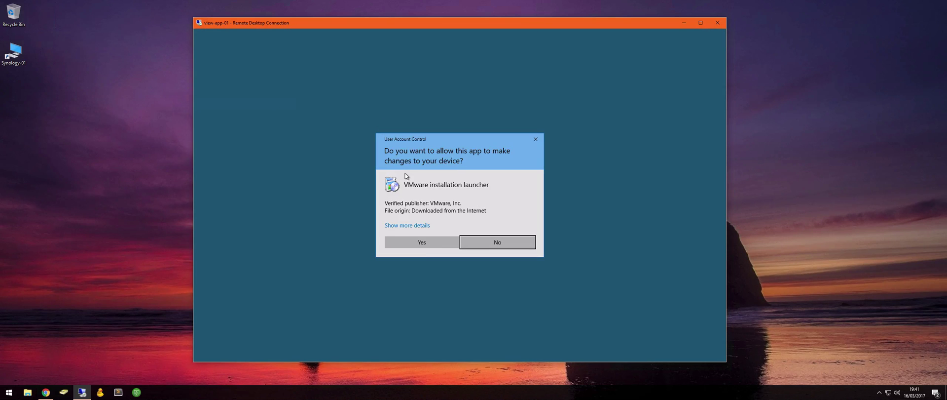
{"action": "left_click", "coordinate": [423, 241]}
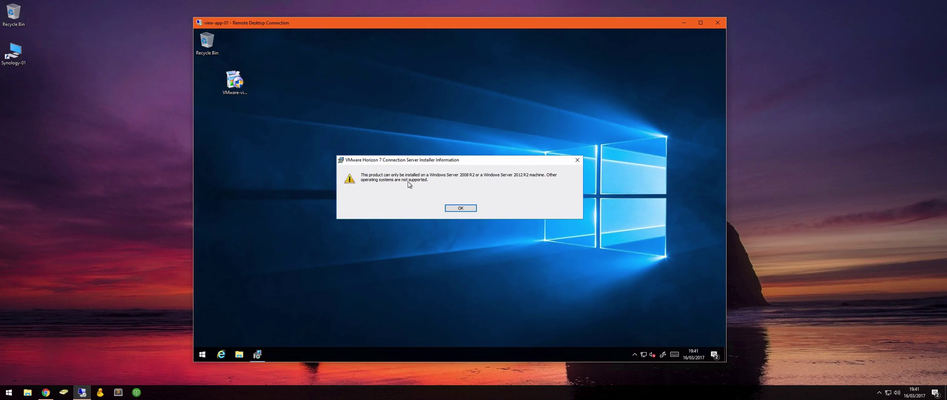
{"action": "left_click", "coordinate": [231, 87]}
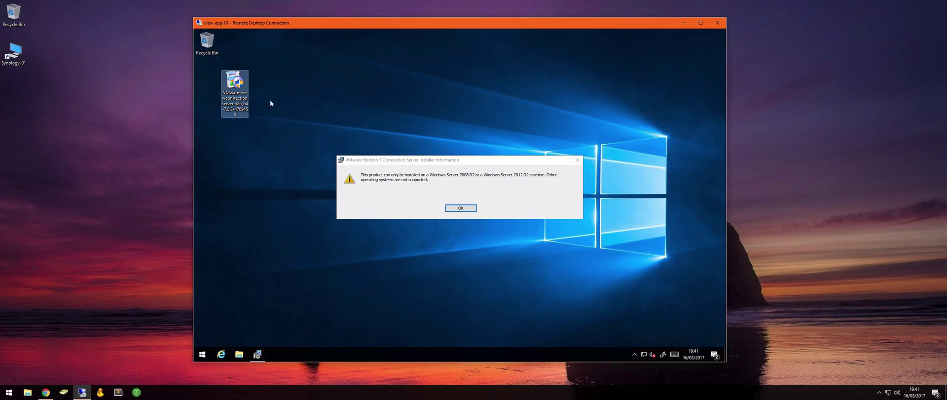
{"action": "left_click", "coordinate": [463, 208]}
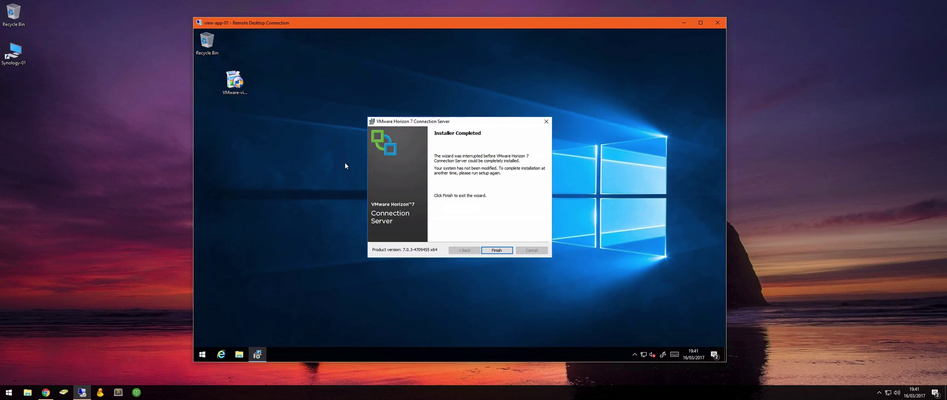
{"action": "left_click", "coordinate": [498, 249]}
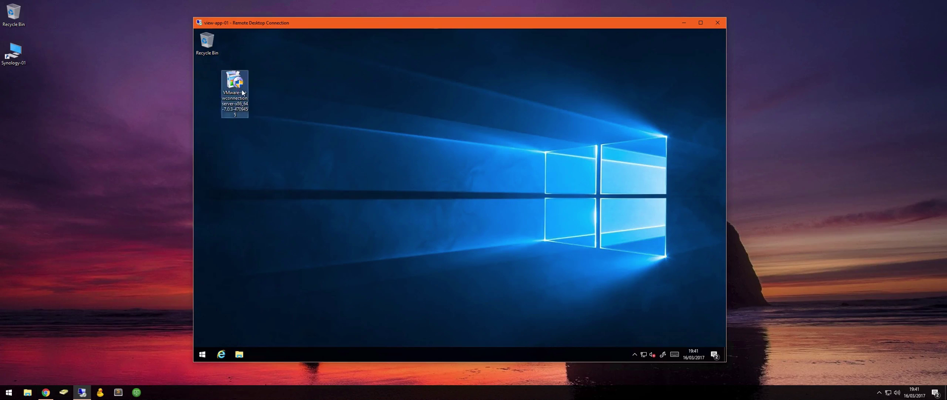
Set the Horizon installer to Windows 8 compatibility mode, always run as administrator, then launch it
{"action": "right_click", "coordinate": [235, 81]}
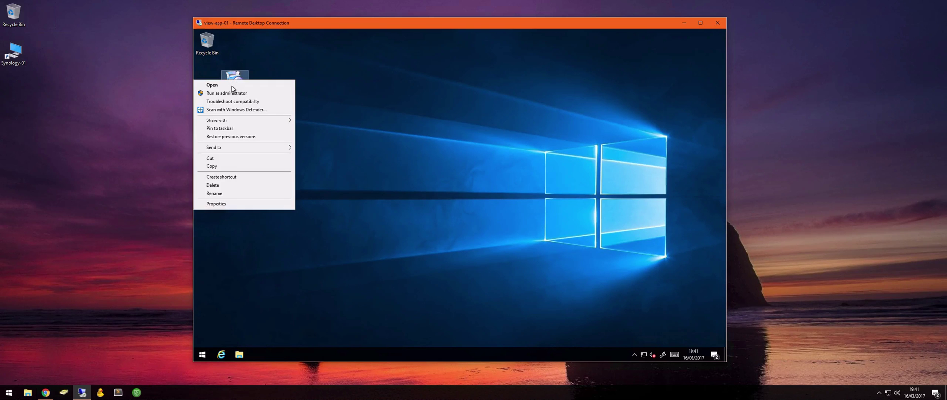
{"action": "left_click", "coordinate": [216, 213]}
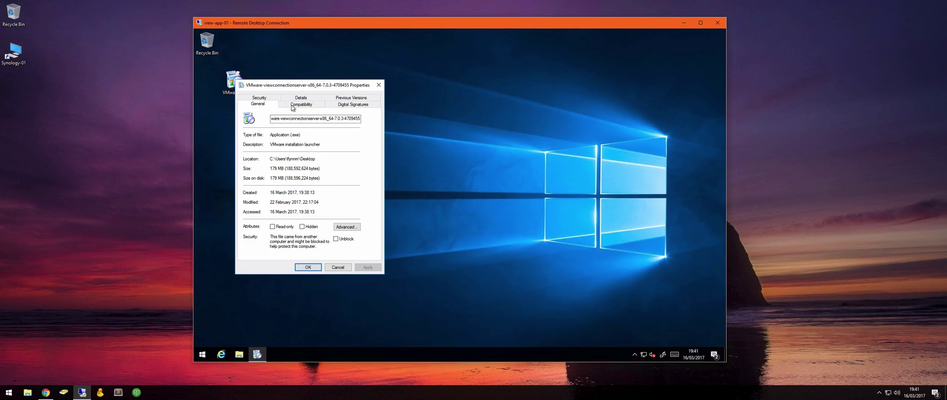
{"action": "left_click", "coordinate": [298, 105]}
{"action": "left_click", "coordinate": [258, 154]}
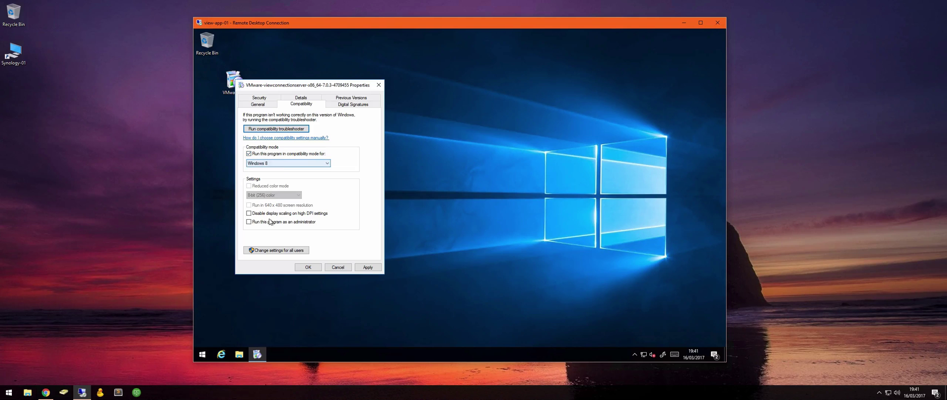
{"action": "left_click", "coordinate": [249, 223]}
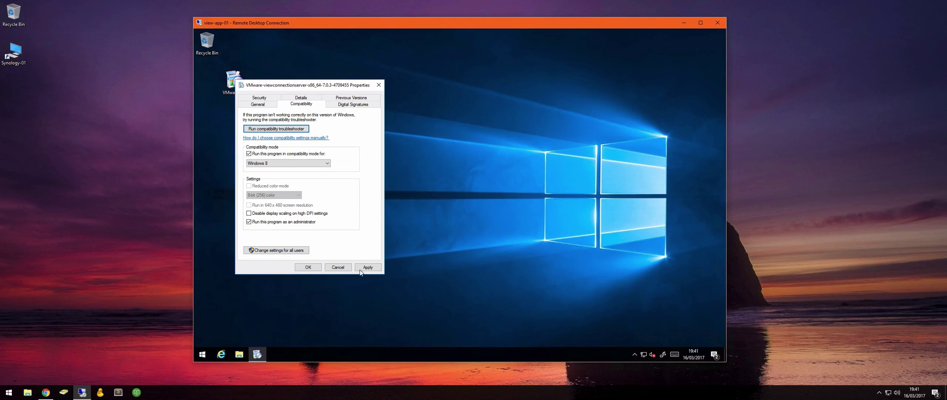
{"action": "left_click", "coordinate": [374, 267]}
{"action": "left_click", "coordinate": [308, 266]}
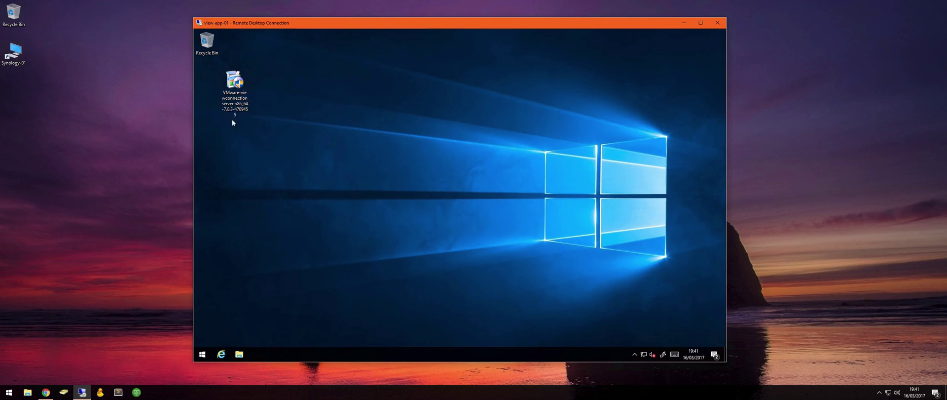
{"action": "double_click", "coordinate": [234, 93]}
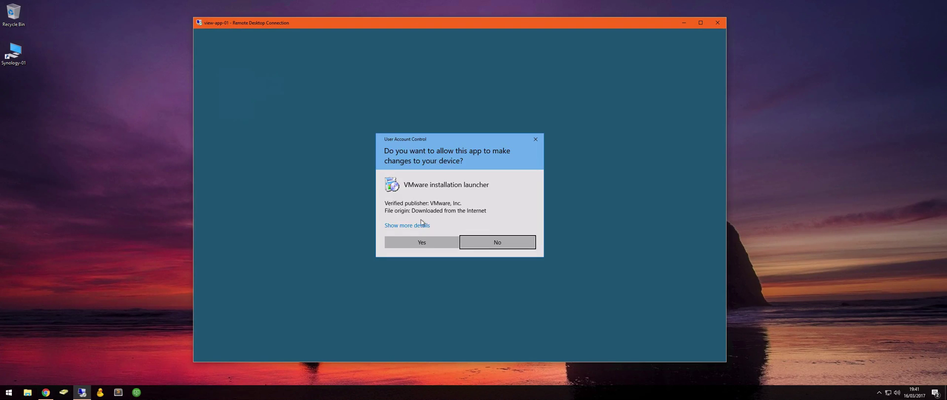
Lower the remote server's User Account Control to Never notify using the 'uac' search
{"action": "left_click", "coordinate": [485, 243]}
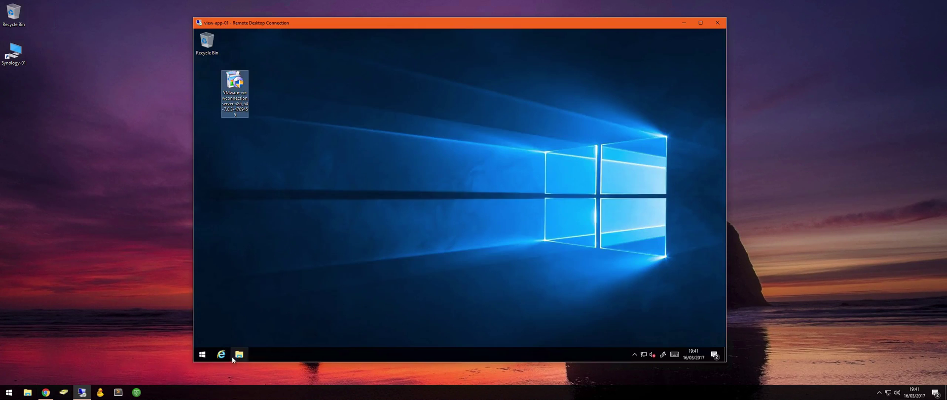
{"action": "left_click", "coordinate": [203, 355]}
{"action": "type", "text": "uac"}
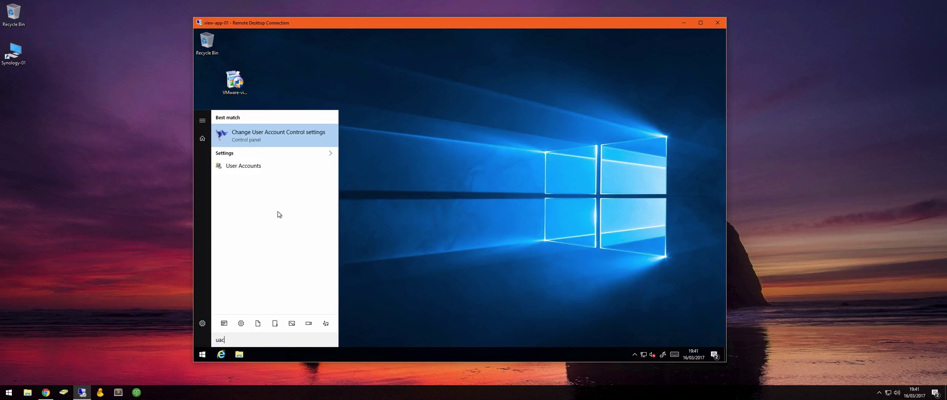
{"action": "key", "text": "Return"}
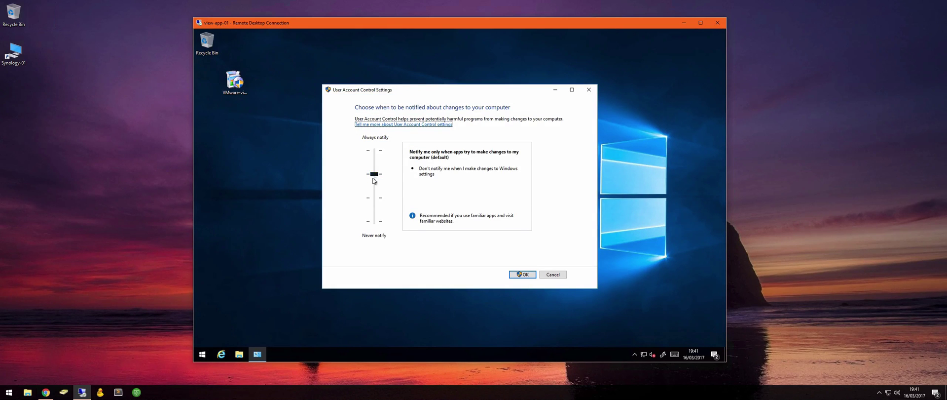
{"action": "left_click_drag", "start_coordinate": [374, 174], "coordinate": [374, 221]}
{"action": "left_click", "coordinate": [528, 272]}
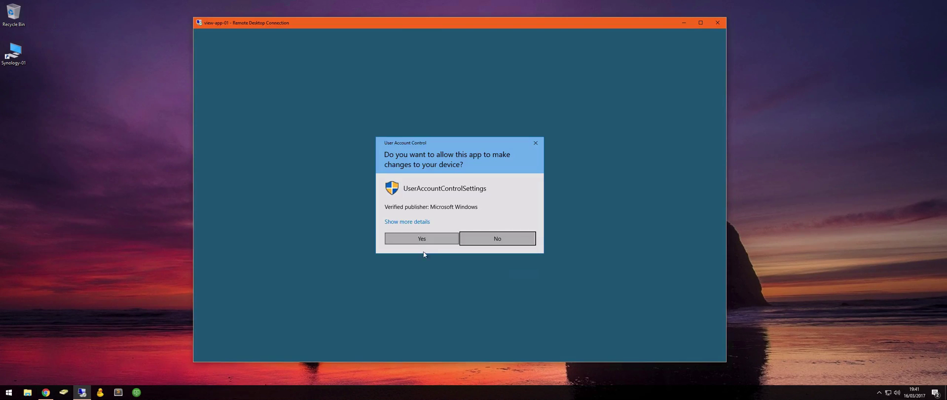
{"action": "left_click", "coordinate": [421, 242]}
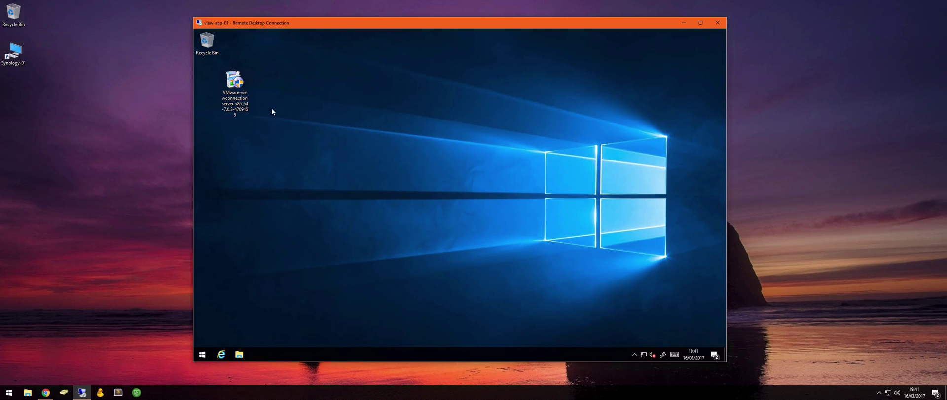
Launch the Connection Server installer, accept the licence terms, and reach the C:\Program Files\VMware\VMware View\Server\ folder step
{"action": "double_click", "coordinate": [240, 90]}
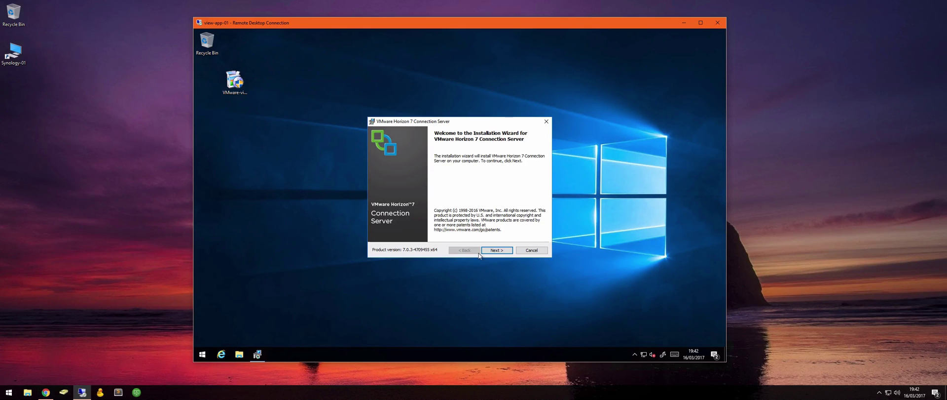
{"action": "left_click", "coordinate": [496, 251]}
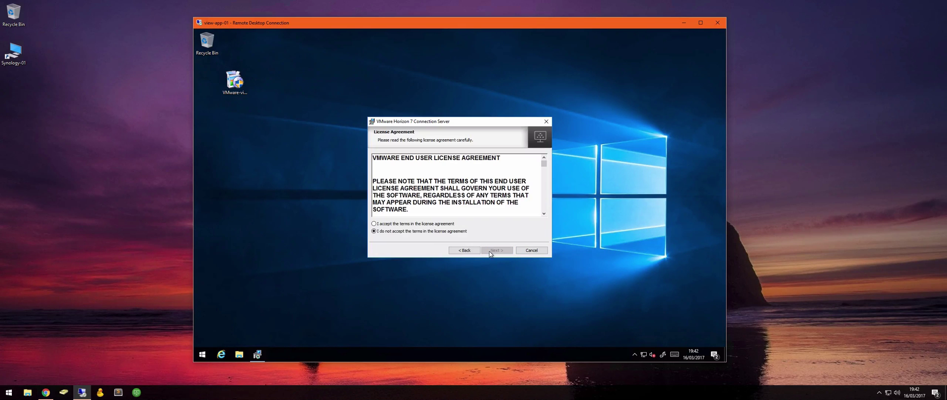
{"action": "left_click", "coordinate": [399, 223]}
{"action": "left_click_drag", "start_coordinate": [543, 162], "coordinate": [541, 211]}
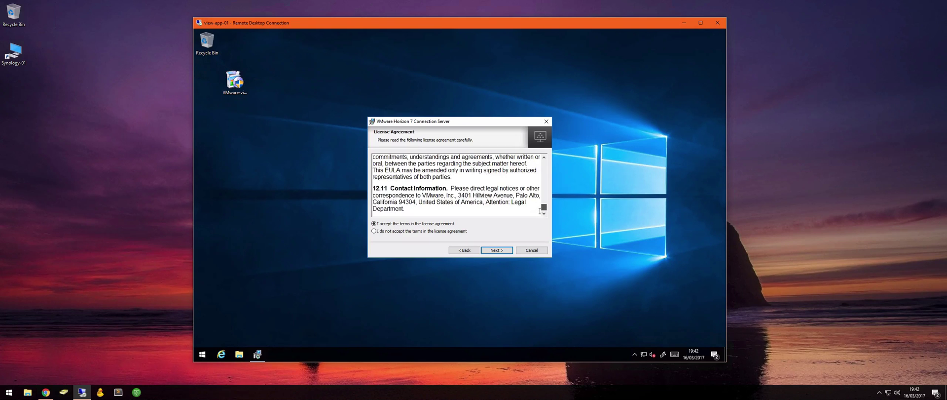
{"action": "left_click", "coordinate": [497, 250]}
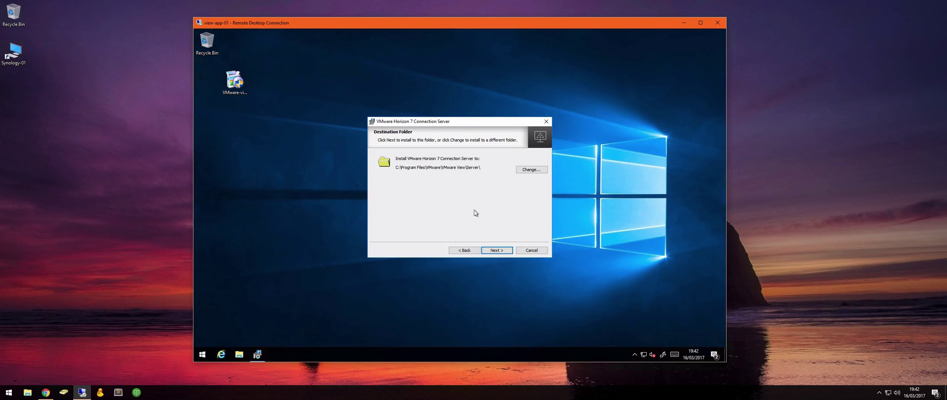
Keep the default install folder and choose Horizon 7 Standard Server with HTML Access over IPv4
{"action": "left_click", "coordinate": [497, 250]}
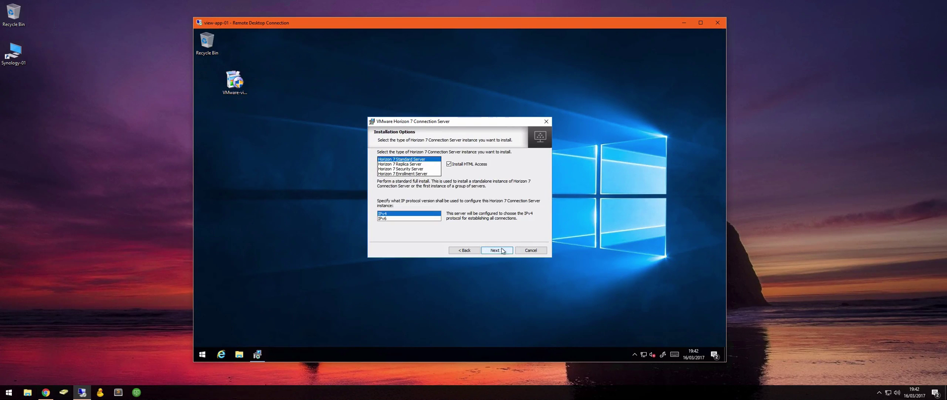
{"action": "left_click", "coordinate": [400, 164]}
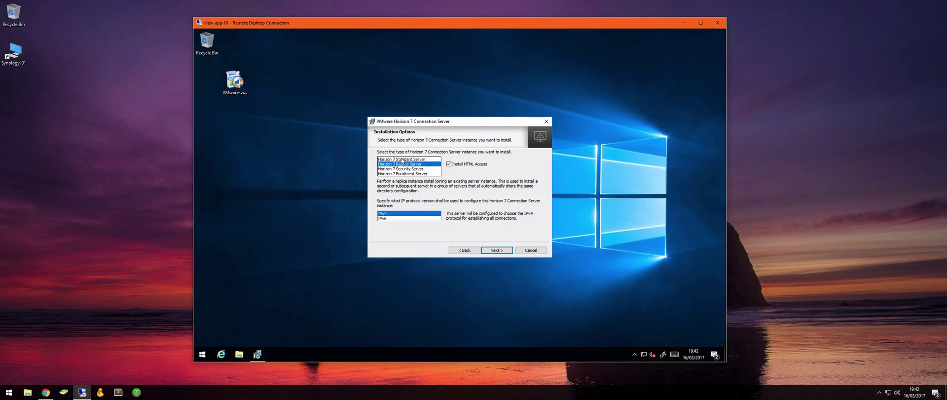
{"action": "left_click", "coordinate": [402, 159]}
{"action": "left_click", "coordinate": [402, 165]}
{"action": "left_click", "coordinate": [401, 168]}
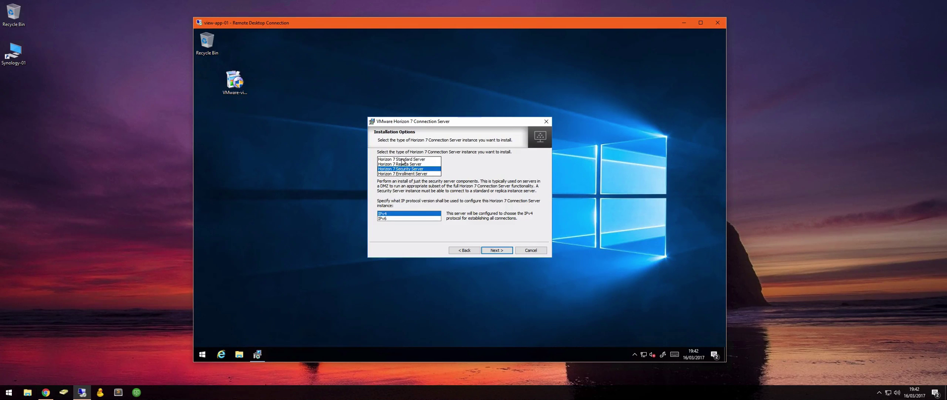
{"action": "left_click", "coordinate": [402, 159]}
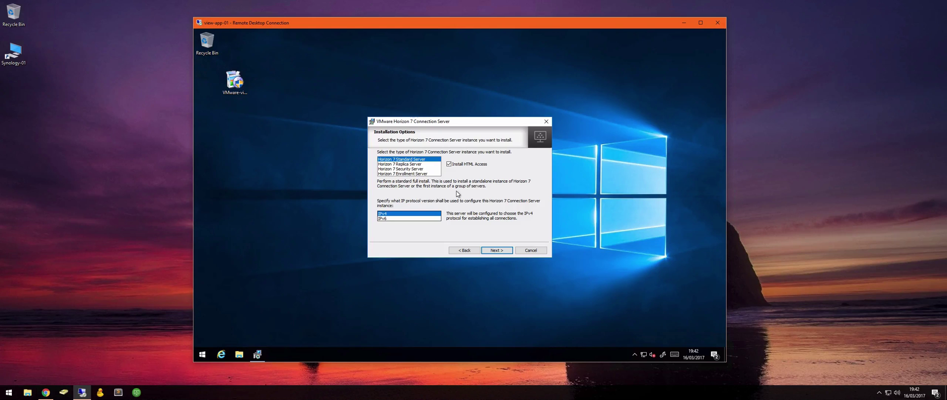
{"action": "left_click", "coordinate": [496, 248]}
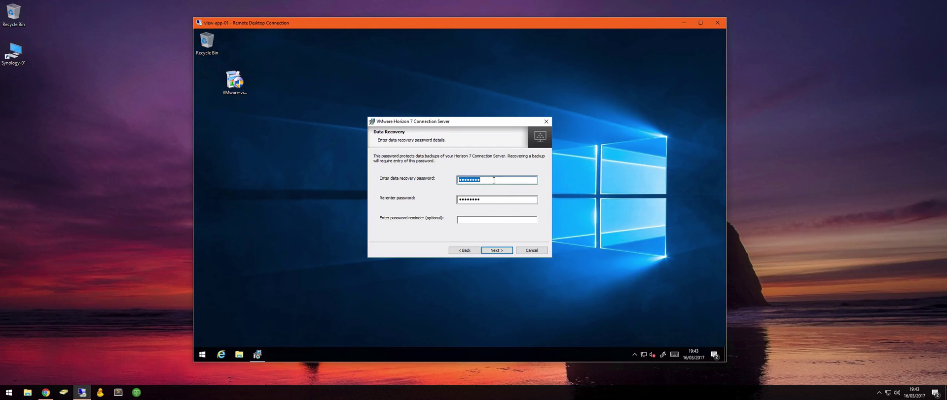
Enter and confirm the data recovery password
{"action": "left_click", "coordinate": [493, 180]}
{"action": "mouse_move", "coordinate": [482, 180]}
{"action": "left_mouse_down"}
{"action": "mouse_move", "coordinate": [460, 180]}
{"action": "mouse_move", "coordinate": [480, 181]}
{"action": "left_mouse_up"}
{"action": "left_click", "coordinate": [489, 200]}
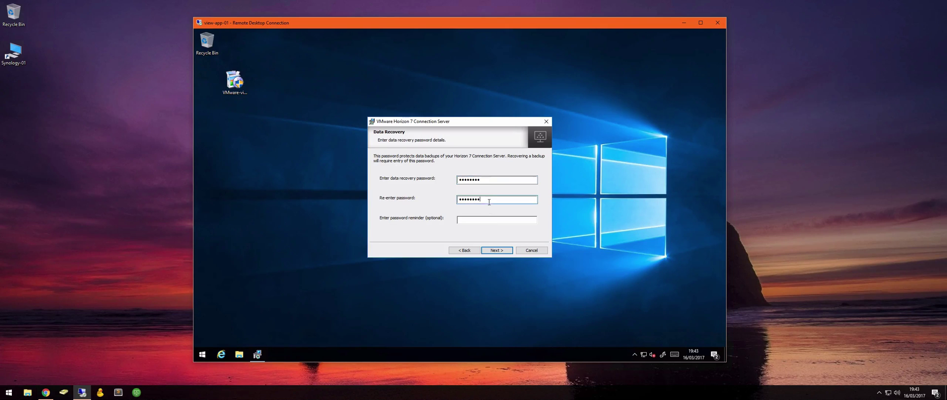
{"action": "left_click", "coordinate": [497, 250]}
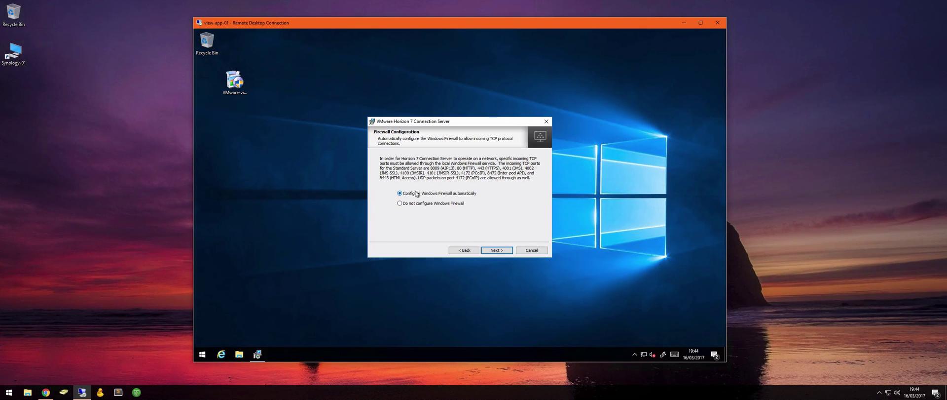
Keep automatic Windows Firewall configuration and authorize a specific domain user as initial administrator
{"action": "left_click", "coordinate": [497, 251]}
{"action": "left_click", "coordinate": [397, 196]}
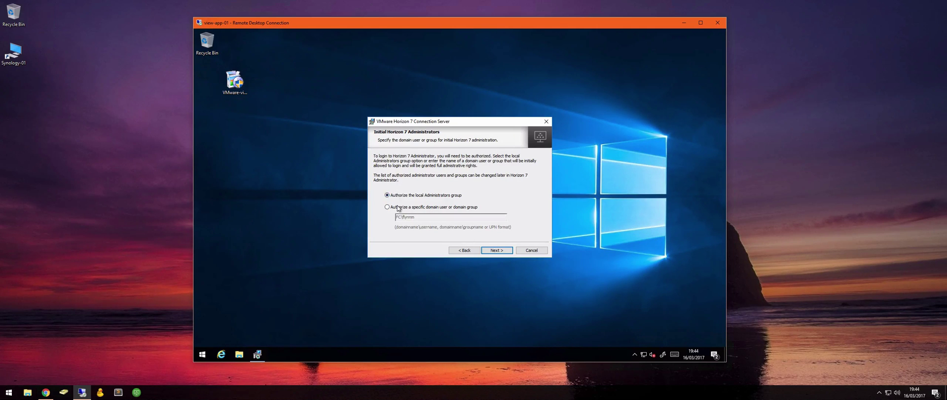
{"action": "left_click", "coordinate": [397, 208]}
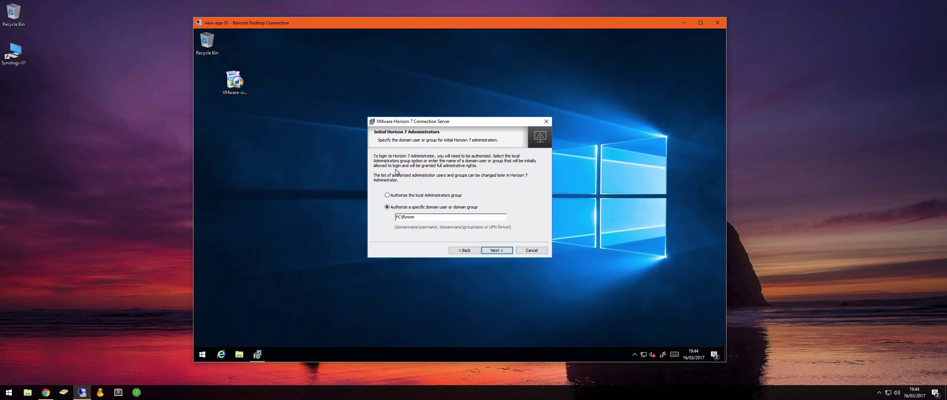
{"action": "left_click", "coordinate": [425, 220]}
{"action": "left_click", "coordinate": [492, 251]}
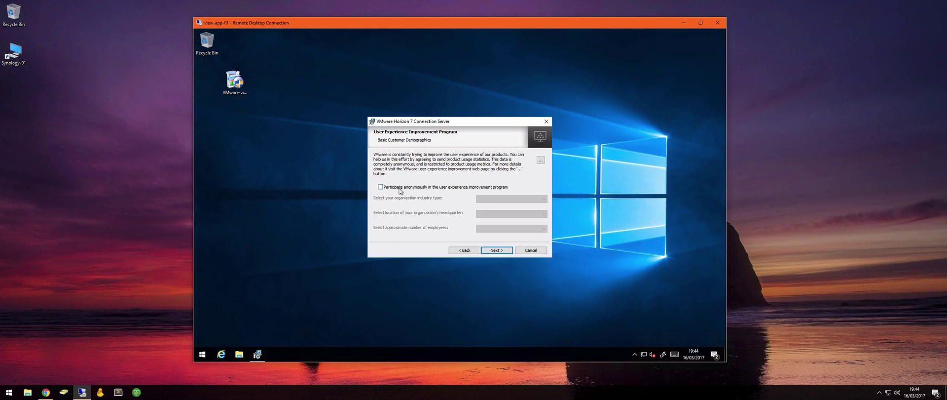
Skip UEIP, install the Connection Server, untick Show the readme file, and finish the wizard
{"action": "left_click", "coordinate": [497, 251]}
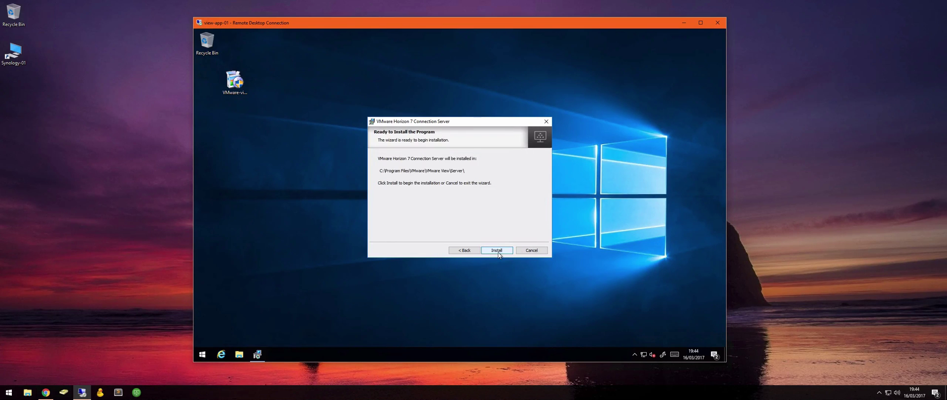
{"action": "left_click", "coordinate": [497, 251]}
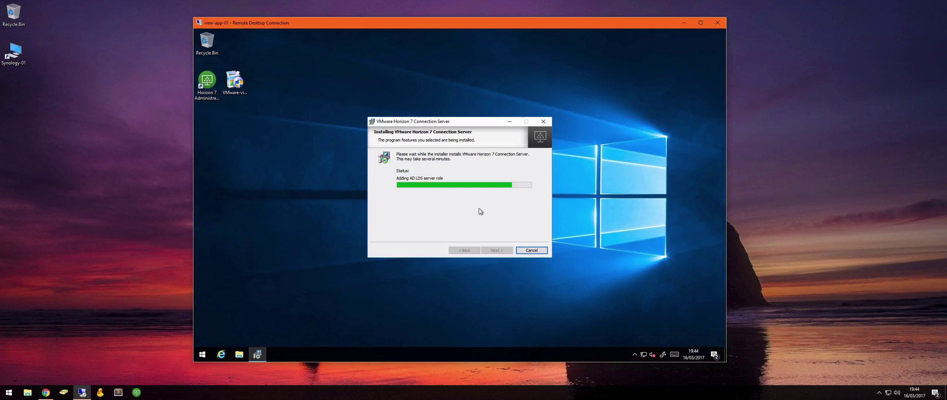
{"action": "left_click", "coordinate": [207, 85]}
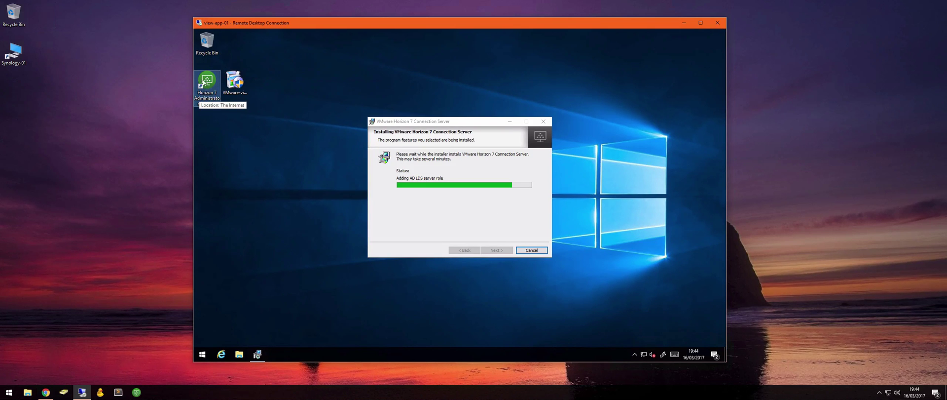
{"action": "left_click", "coordinate": [474, 158]}
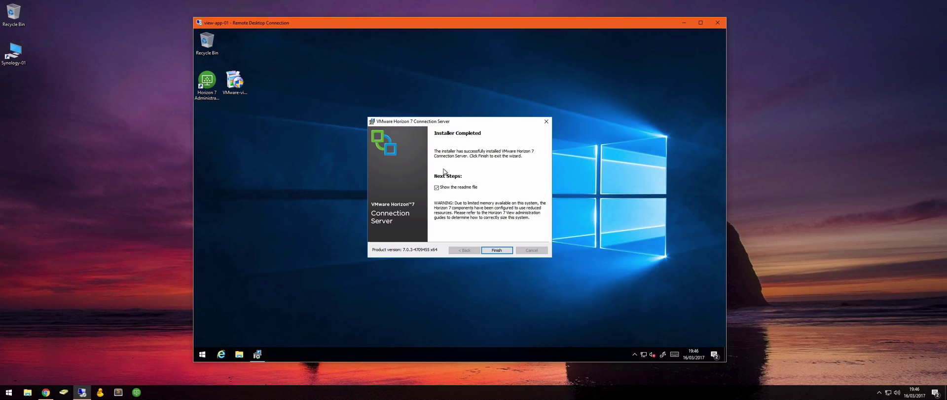
{"action": "left_click", "coordinate": [437, 188]}
{"action": "left_click", "coordinate": [497, 250]}
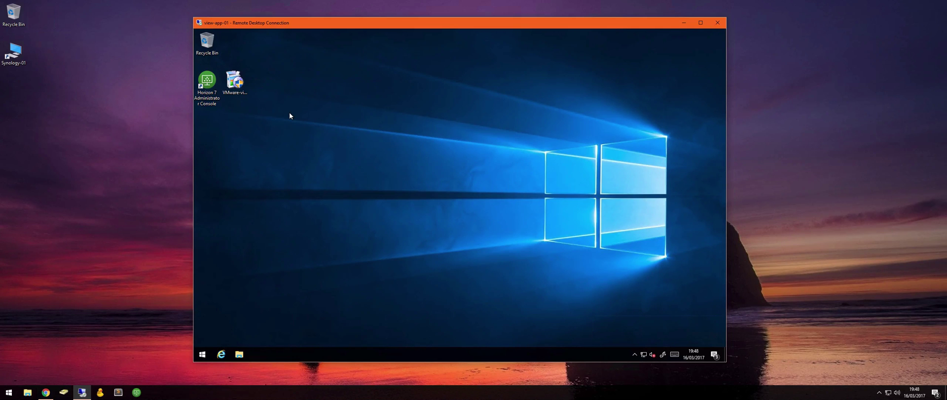
Open the Horizon 7 Administrator console past the certificate warning and inspect the View-App-01 certificate details
{"action": "double_click", "coordinate": [206, 80]}
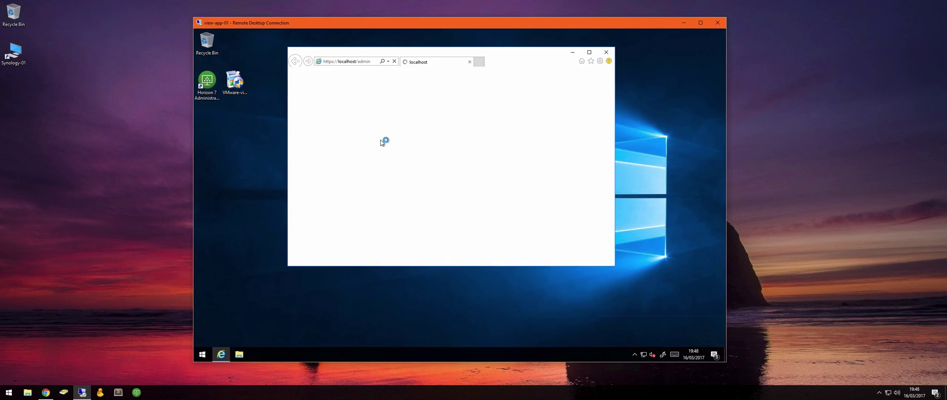
{"action": "left_click", "coordinate": [345, 187]}
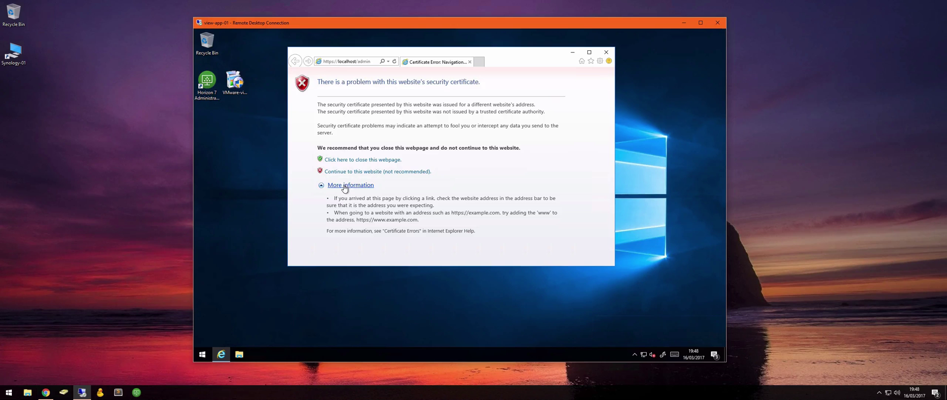
{"action": "left_click", "coordinate": [345, 185]}
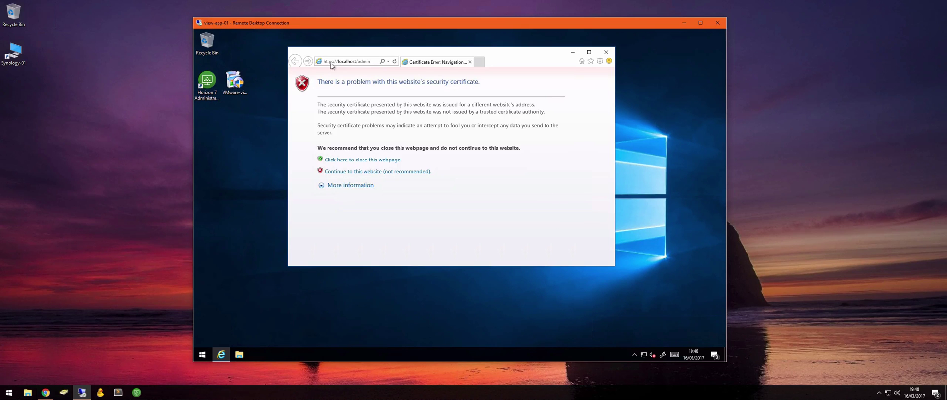
{"action": "left_click", "coordinate": [368, 171]}
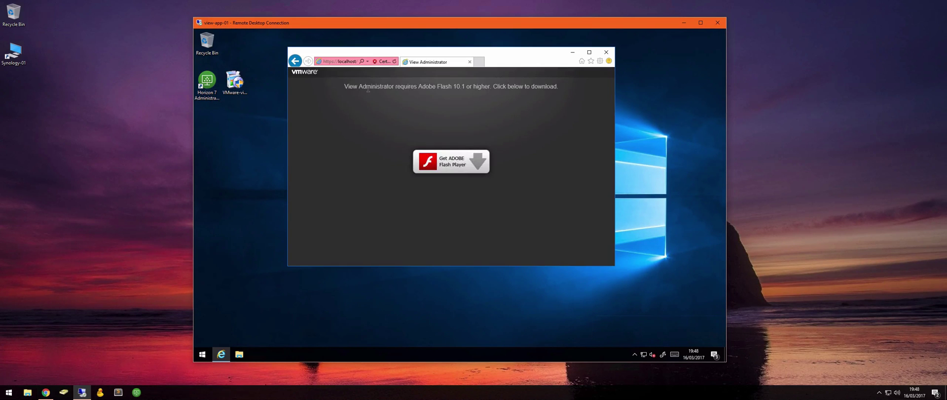
{"action": "left_click", "coordinate": [383, 61]}
{"action": "left_click", "coordinate": [340, 152]}
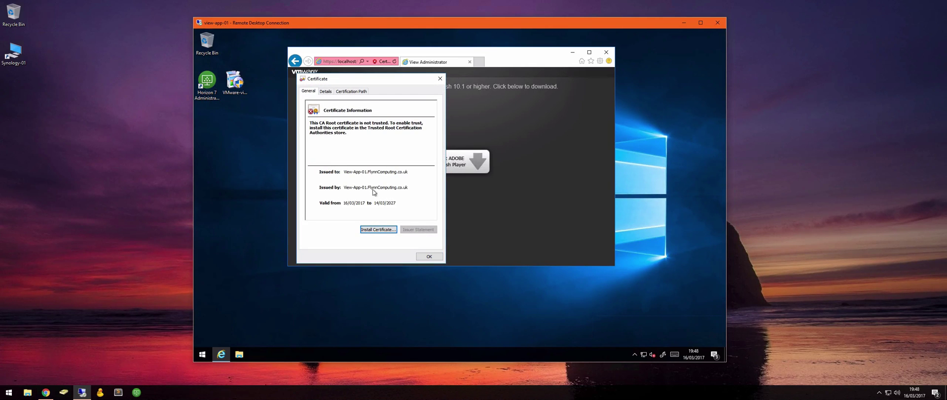
{"action": "left_click", "coordinate": [327, 91]}
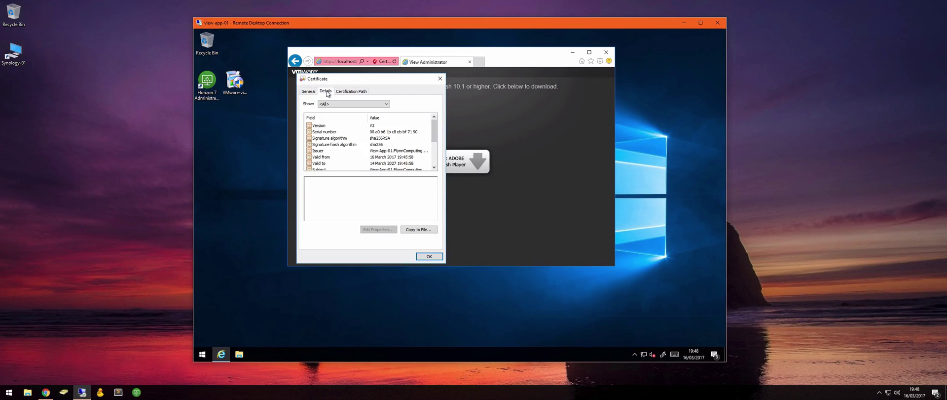
{"action": "left_click", "coordinate": [423, 256]}
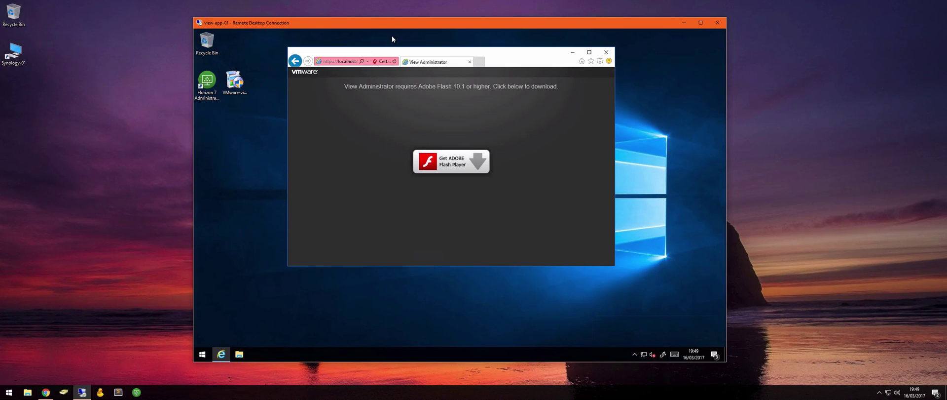
{"action": "left_click", "coordinate": [606, 52]}
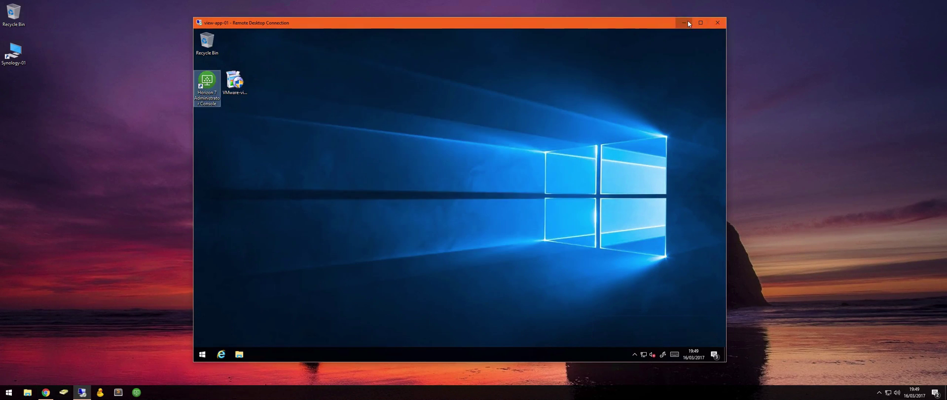
{"action": "left_click", "coordinate": [688, 20]}
{"action": "key", "text": "super"}
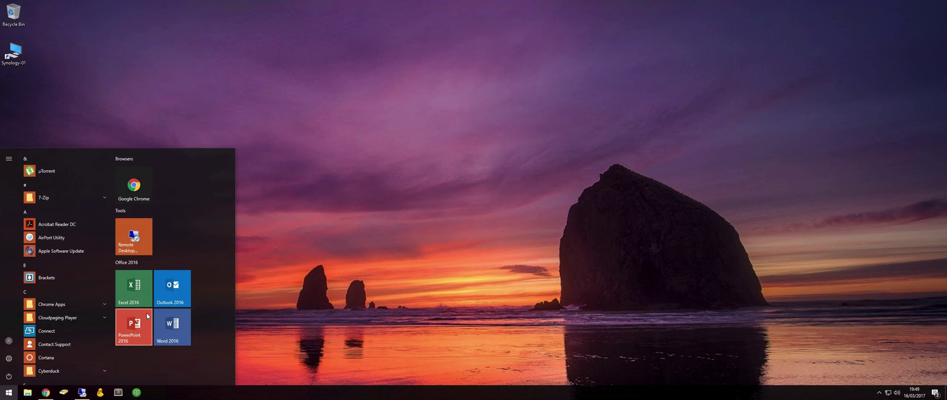
{"action": "type", "text": "it"}
{"action": "key", "text": "BackSpace"}
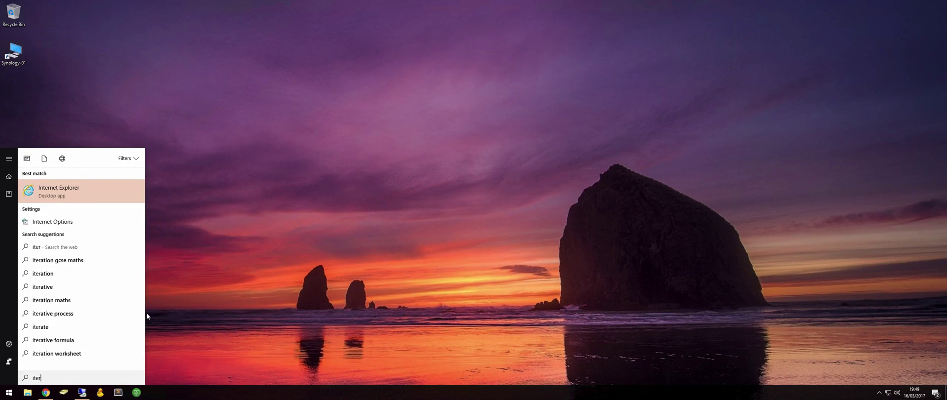
{"action": "key", "text": "BackSpace"}
{"action": "type", "text": "inte"}
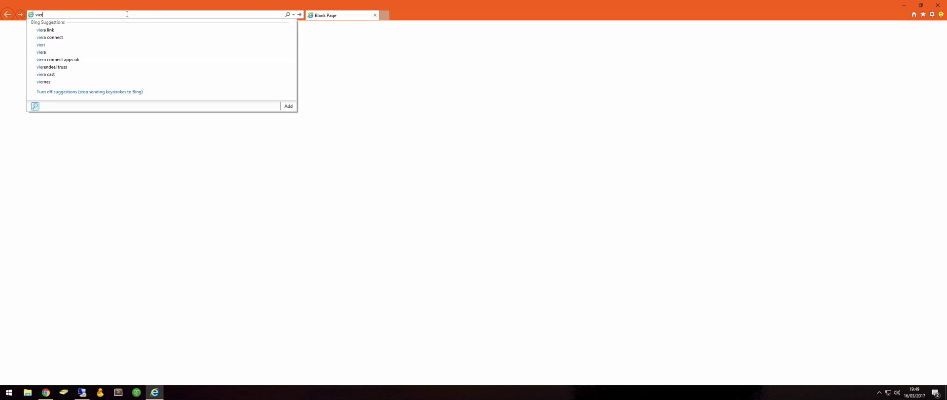
{"action": "key", "text": "Return"}
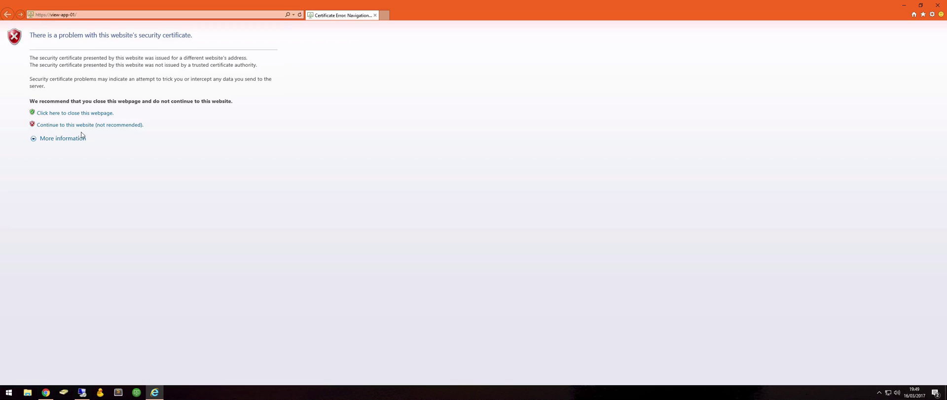
{"action": "left_click", "coordinate": [81, 125]}
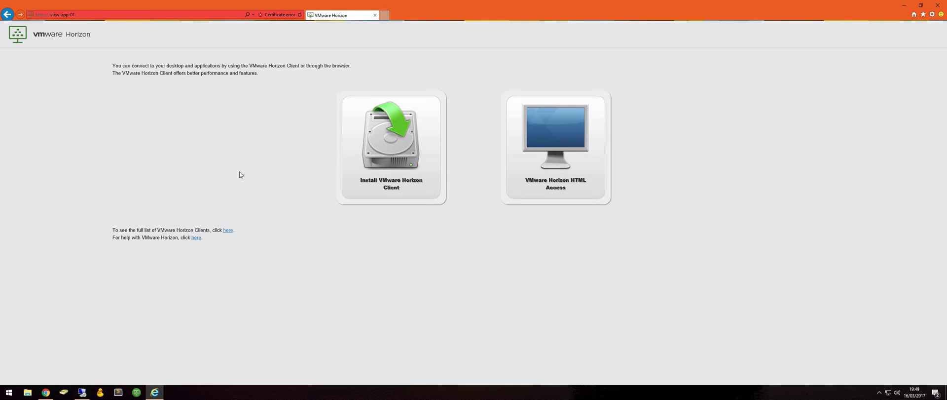
{"action": "left_click", "coordinate": [101, 14]}
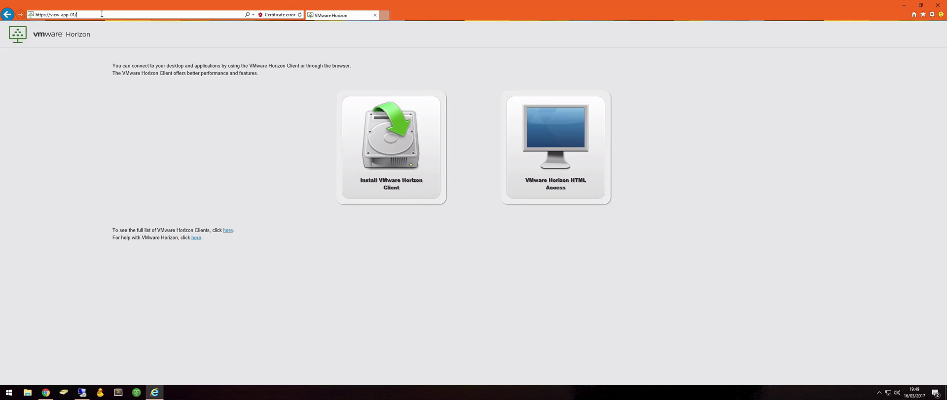
{"action": "type", "text": "admin/#"}
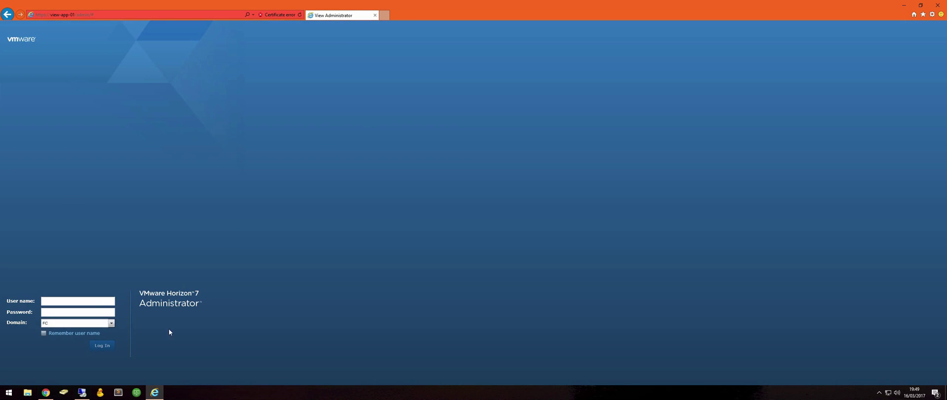
Log in to the admin console with the administrator user name and password
{"action": "left_click", "coordinate": [72, 302]}
{"action": "type", "text": "flynnm"}
{"action": "key", "text": "Tab"}
{"action": "type", "text": "********"}
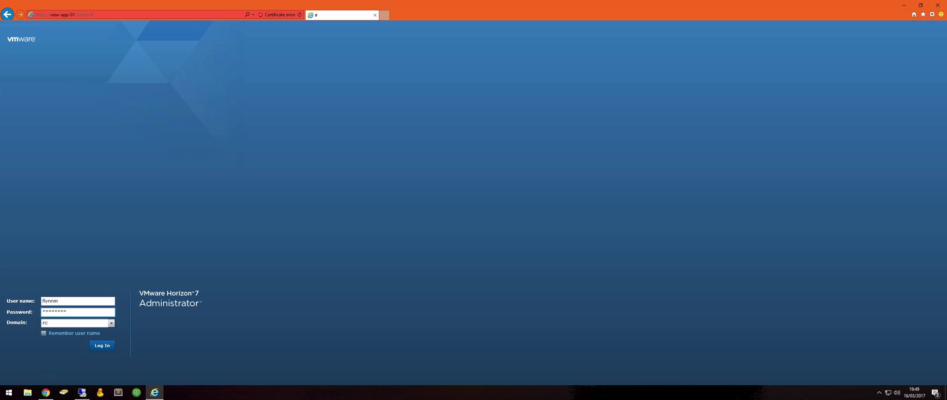
{"action": "key", "text": "Return"}
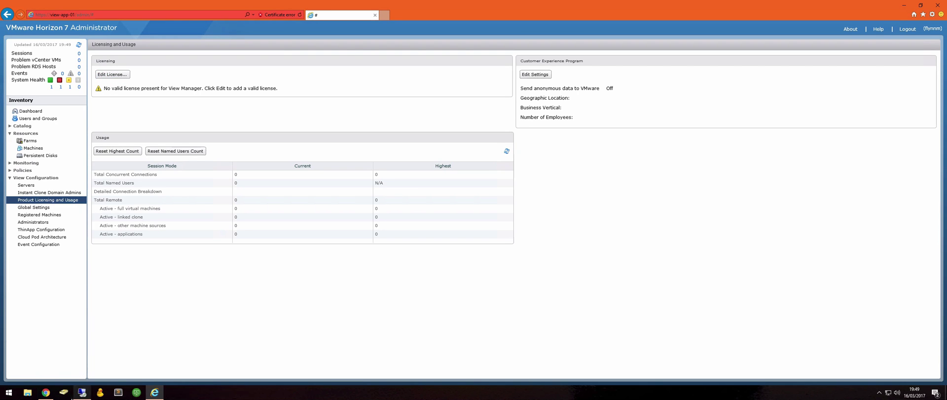
Enter the licence serial number via Edit License so all features are enabled, then minimize the browser
{"action": "left_click", "coordinate": [27, 393]}
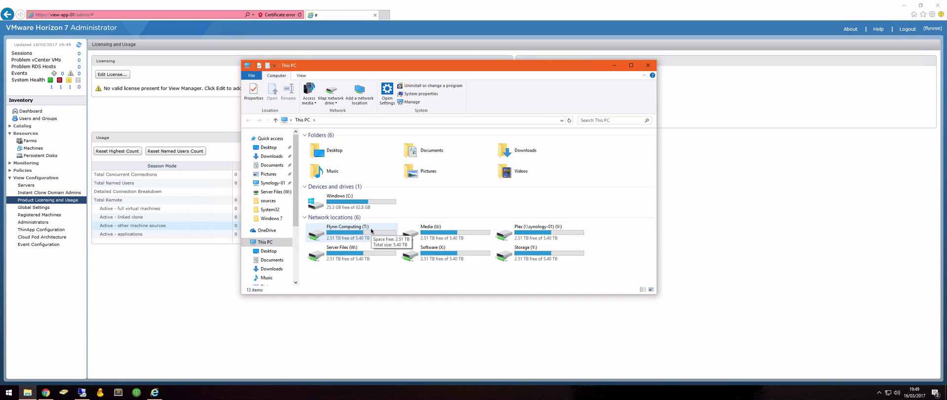
{"action": "left_click", "coordinate": [124, 100]}
{"action": "left_click", "coordinate": [110, 75]}
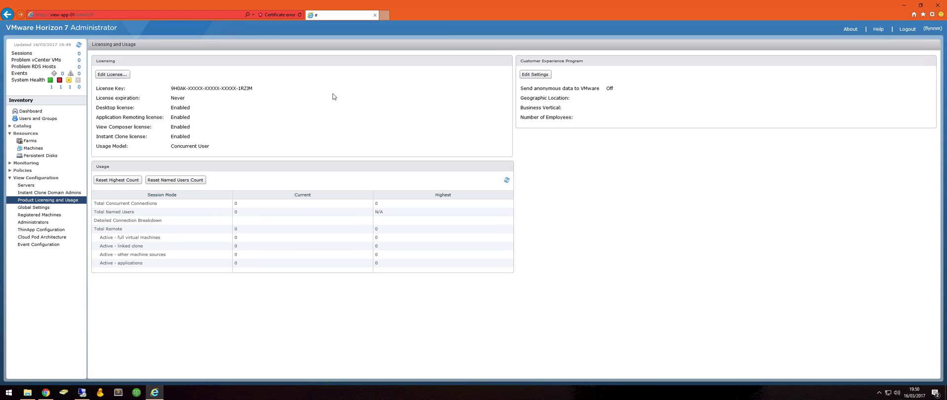
{"action": "left_click", "coordinate": [286, 18]}
{"action": "left_click", "coordinate": [155, 392]}
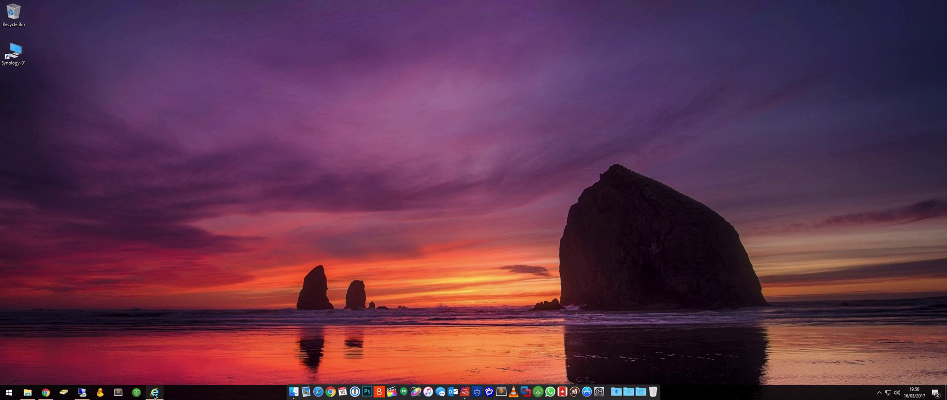
In the View-App-01 remote desktop, launch the Microsoft Management Console with mmc
{"action": "left_click", "coordinate": [82, 392]}
{"action": "left_click", "coordinate": [344, 203]}
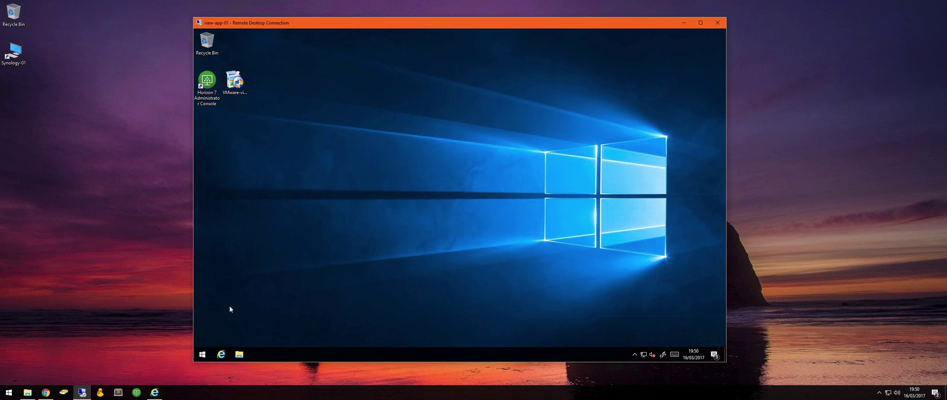
{"action": "left_click", "coordinate": [205, 354]}
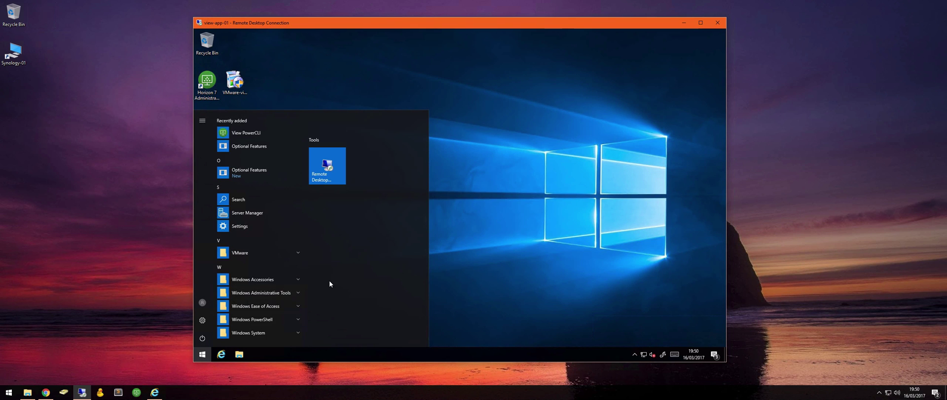
{"action": "type", "text": "mmc"}
{"action": "key", "text": "Return"}
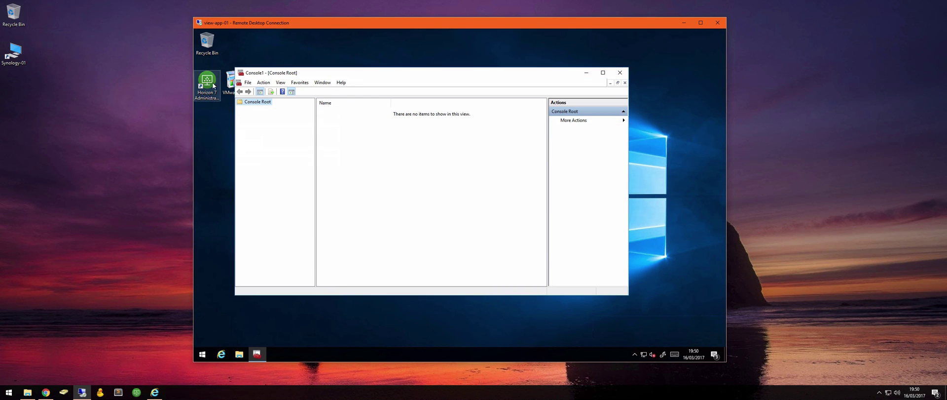
Add the Certificates snap-in for the local computer account to the console
{"action": "left_click", "coordinate": [248, 82]}
{"action": "left_click", "coordinate": [276, 126]}
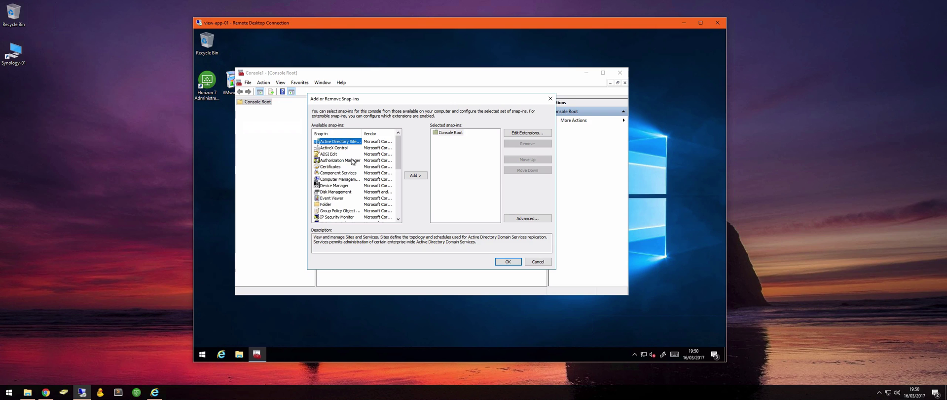
{"action": "left_click", "coordinate": [330, 166]}
{"action": "left_click", "coordinate": [415, 175]}
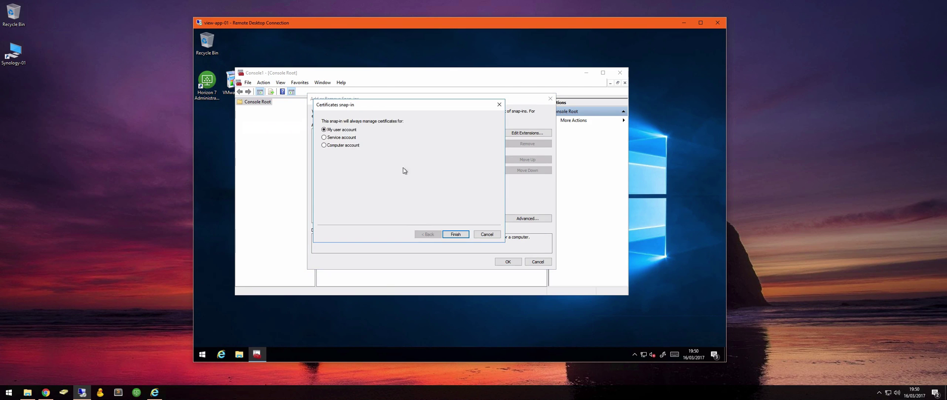
{"action": "left_click", "coordinate": [336, 145]}
{"action": "left_click", "coordinate": [457, 234]}
{"action": "left_click", "coordinate": [452, 235]}
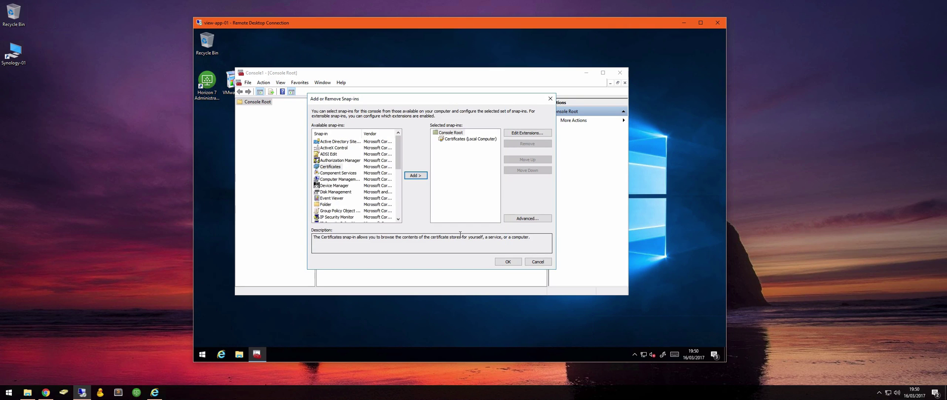
{"action": "left_click", "coordinate": [502, 262]}
Browse to the Personal Certificates store and inspect the View-App-01 certificate's properties
{"action": "double_click", "coordinate": [333, 113]}
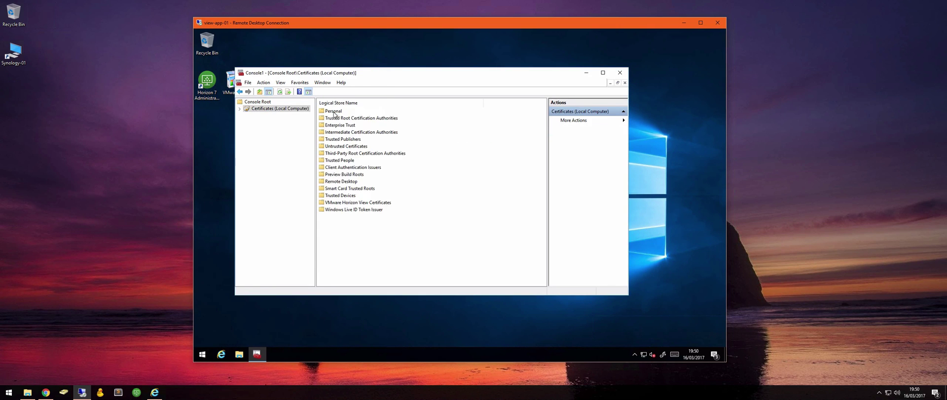
{"action": "left_click", "coordinate": [334, 113]}
{"action": "double_click", "coordinate": [333, 112]}
{"action": "double_click", "coordinate": [336, 111]}
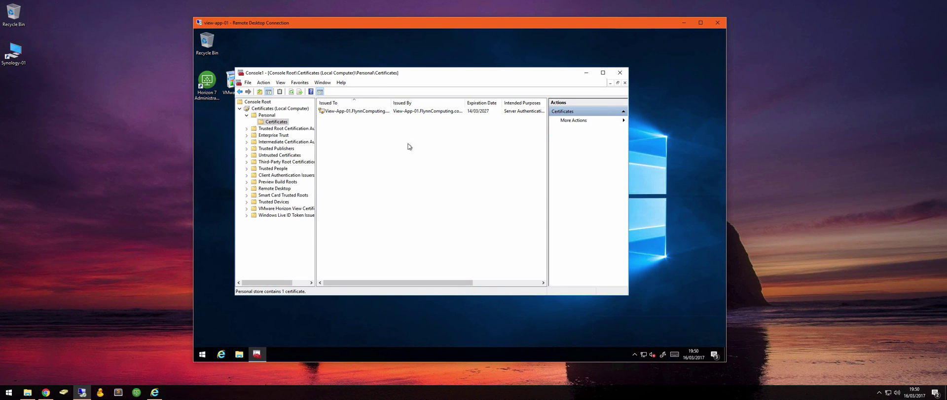
{"action": "left_click", "coordinate": [603, 72]}
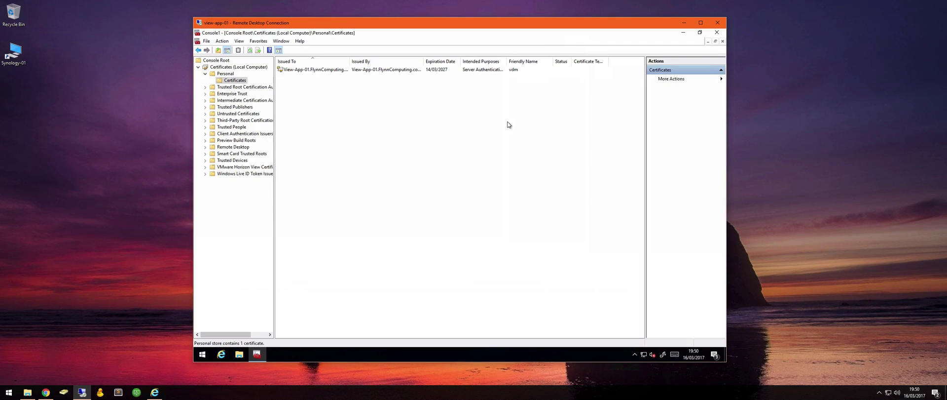
{"action": "double_click", "coordinate": [514, 70]}
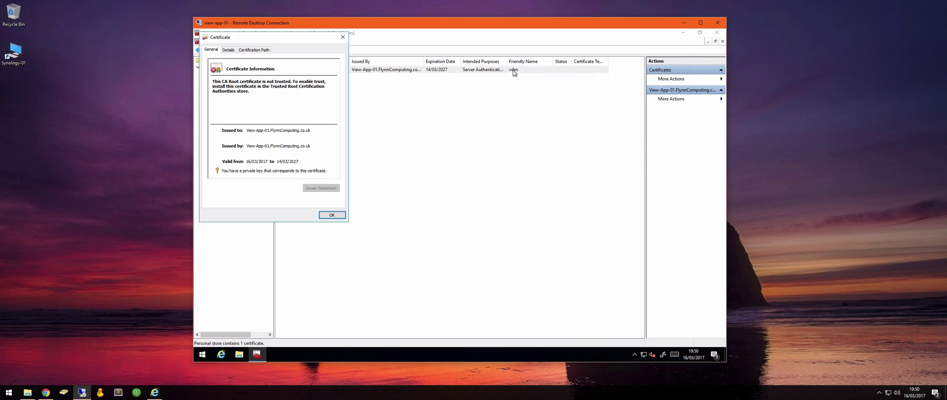
{"action": "left_click", "coordinate": [343, 38]}
{"action": "left_click", "coordinate": [337, 96]}
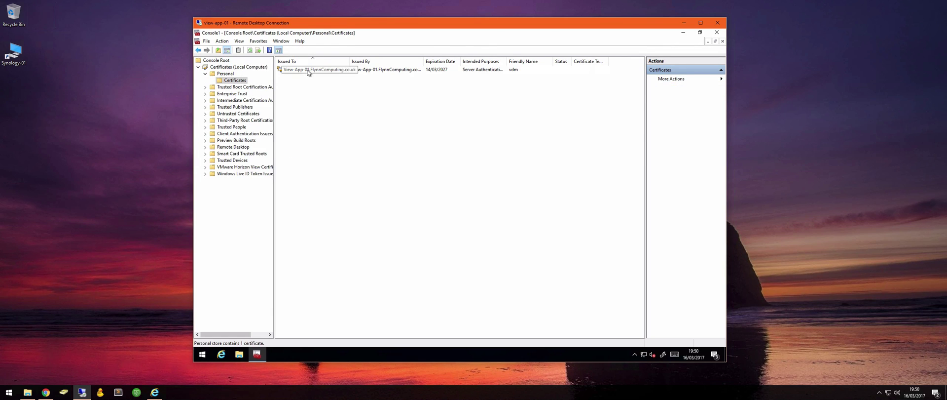
Change the View-App-01 certificate's friendly name from vdm to vdm-old
{"action": "left_click", "coordinate": [517, 70]}
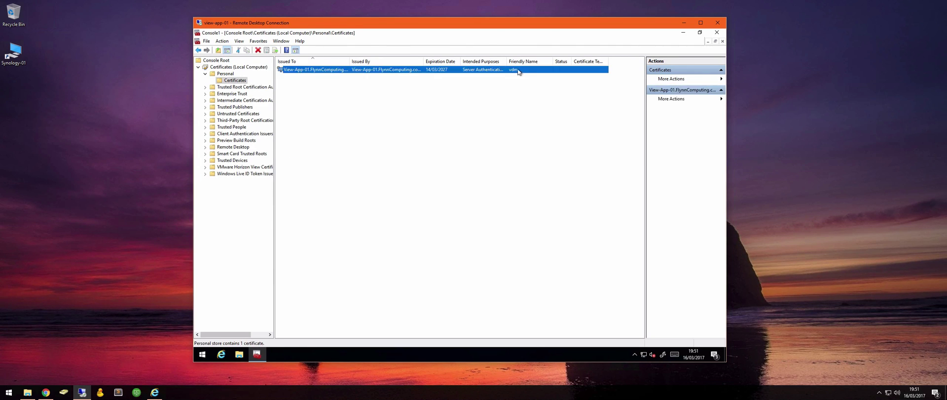
{"action": "left_click", "coordinate": [306, 71]}
{"action": "right_click", "coordinate": [306, 72]}
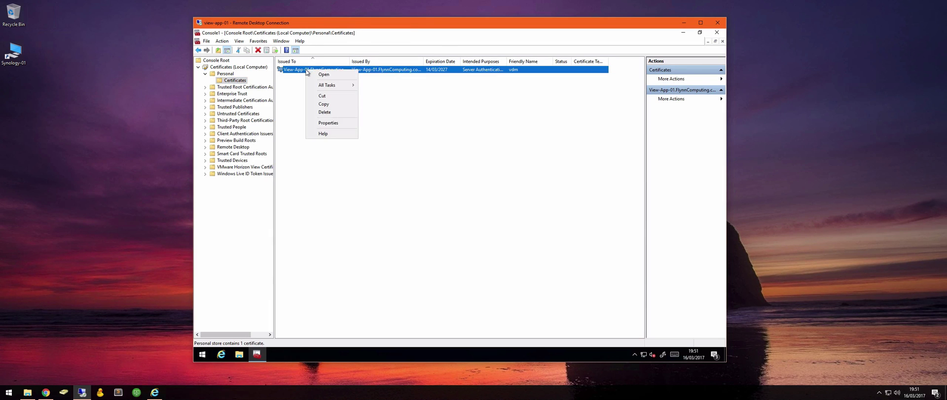
{"action": "left_click", "coordinate": [328, 123]}
{"action": "left_click", "coordinate": [442, 123]}
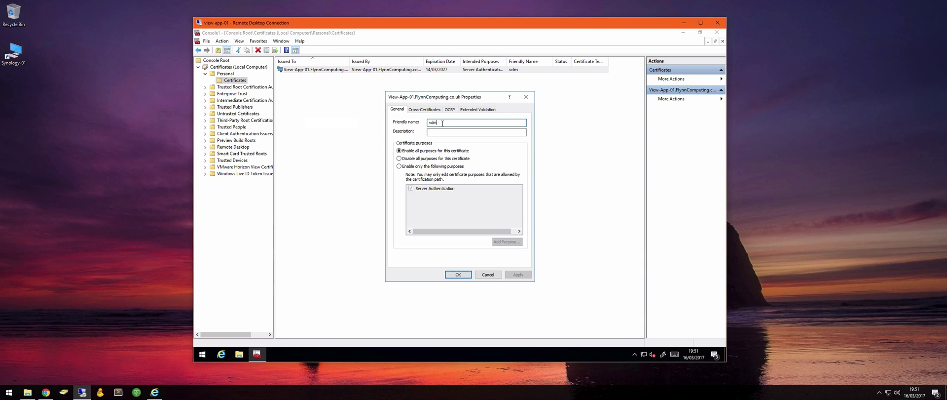
{"action": "type", "text": "-old"}
{"action": "key", "text": "Return"}
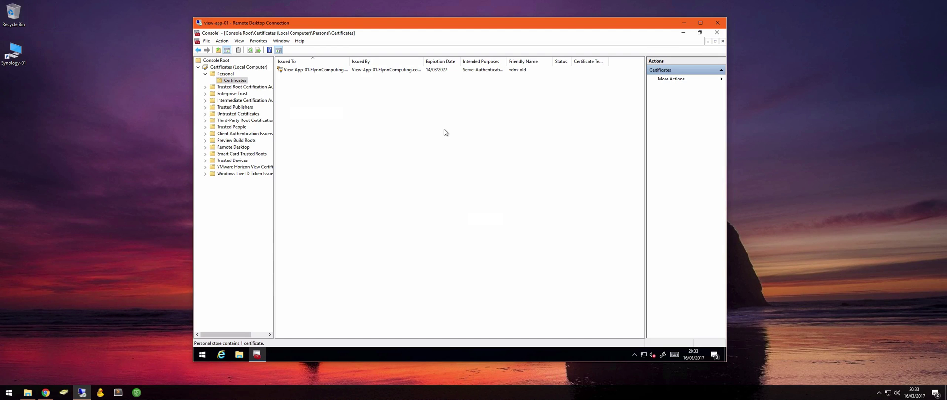
Start a certificate import into Personal and select FC.pfx as a Personal Information Exchange file
{"action": "right_click", "coordinate": [316, 97]}
{"action": "mouse_move", "coordinate": [344, 106]}
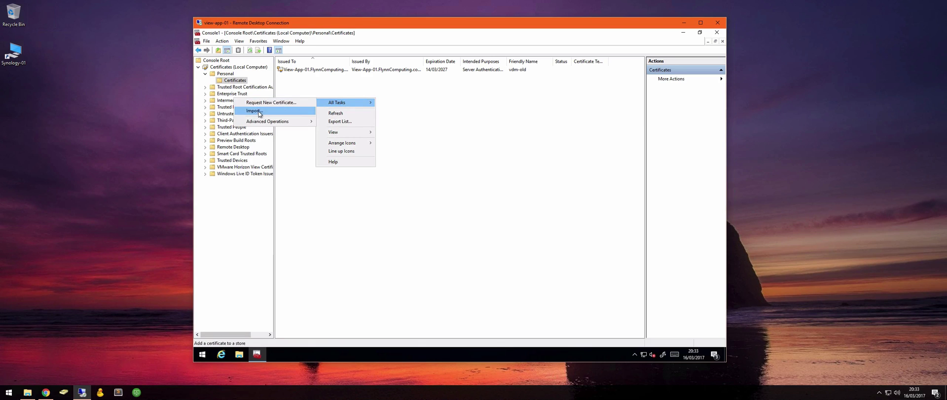
{"action": "left_click", "coordinate": [276, 108]}
{"action": "left_click", "coordinate": [512, 275]}
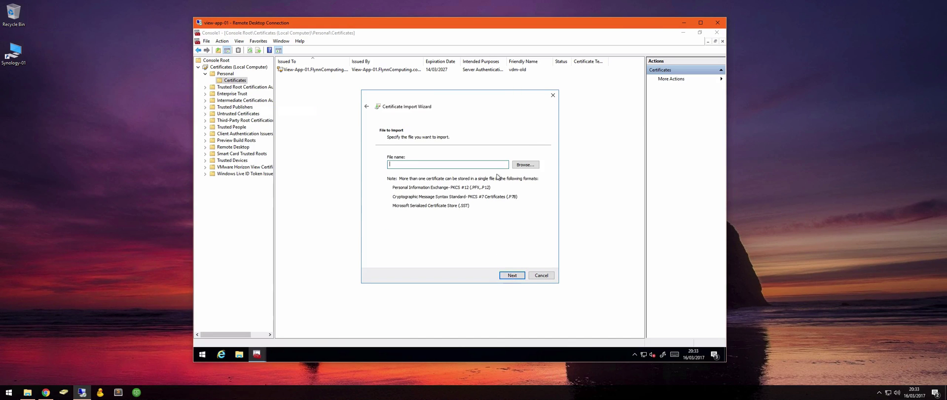
{"action": "left_click", "coordinate": [524, 164]}
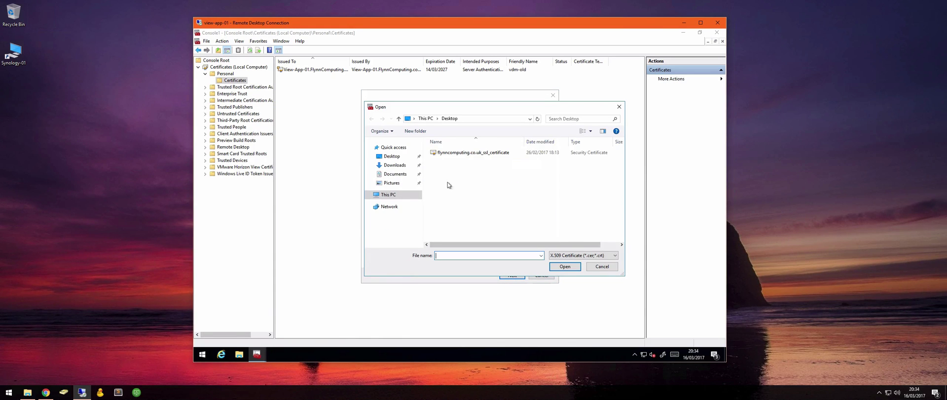
{"action": "left_click", "coordinate": [585, 256]}
{"action": "left_click", "coordinate": [582, 268]}
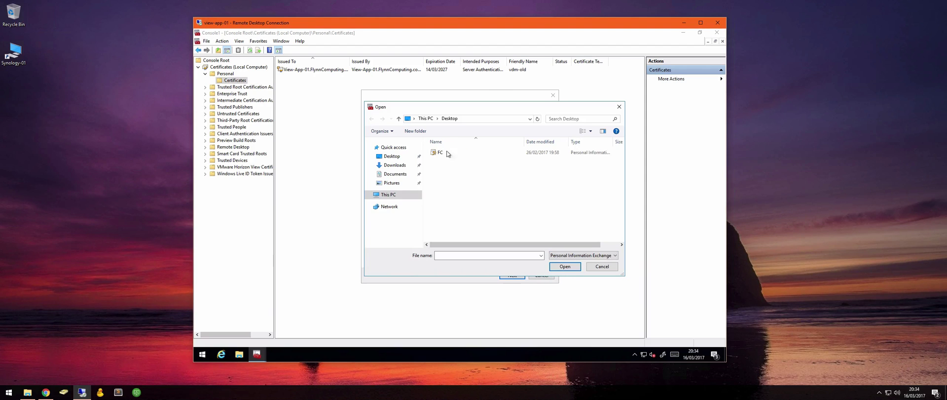
{"action": "left_click", "coordinate": [441, 153]}
{"action": "left_click", "coordinate": [565, 266]}
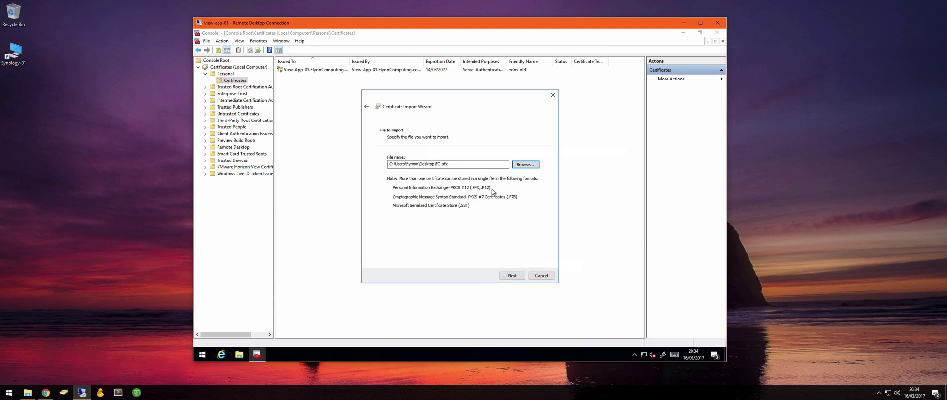
Enter the private key password, mark the key exportable, and complete the import
{"action": "left_click", "coordinate": [512, 274]}
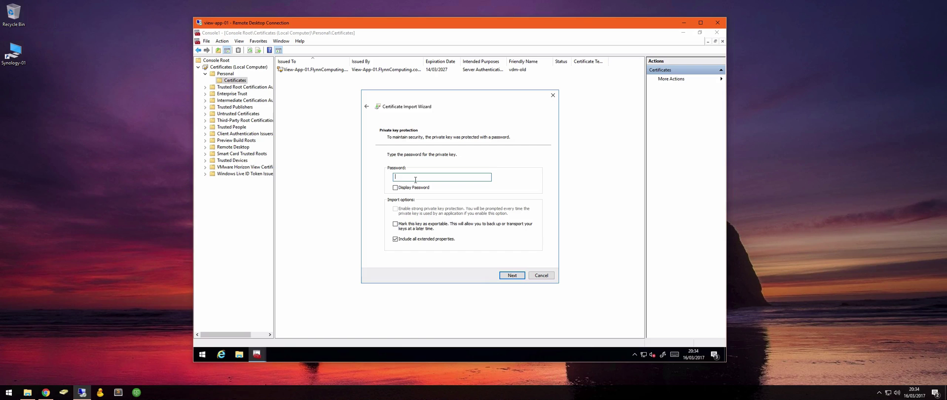
{"action": "type", "text": "********"}
{"action": "key", "text": "Tab"}
{"action": "left_click", "coordinate": [405, 226]}
{"action": "left_click", "coordinate": [511, 275]}
{"action": "left_click", "coordinate": [511, 275]}
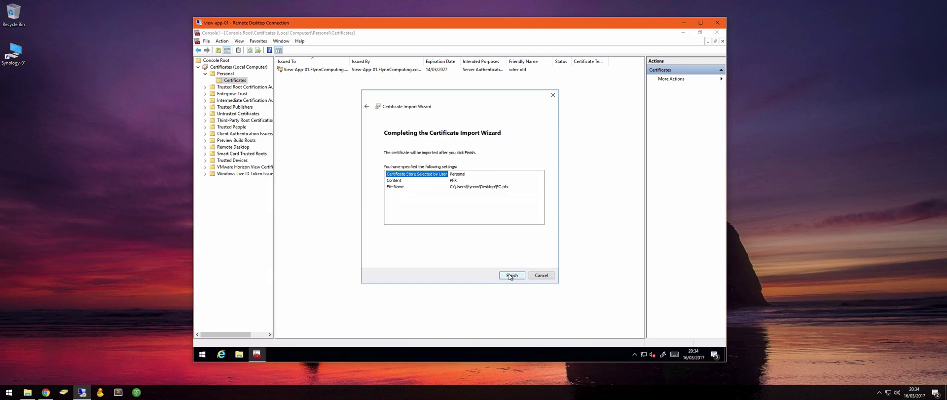
{"action": "left_click", "coordinate": [511, 275]}
Dismiss the import confirmation and set the *.flynncomputing.co.uk certificate's friendly name to vdm
{"action": "left_click", "coordinate": [487, 216]}
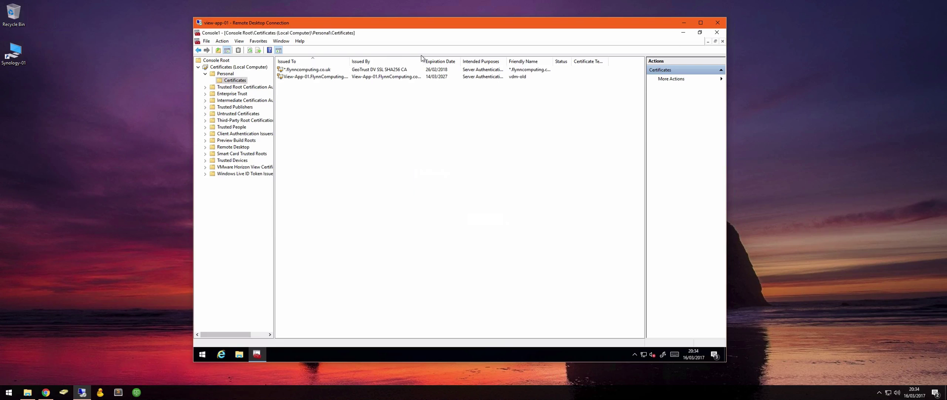
{"action": "right_click", "coordinate": [292, 70]}
{"action": "left_click", "coordinate": [316, 124]}
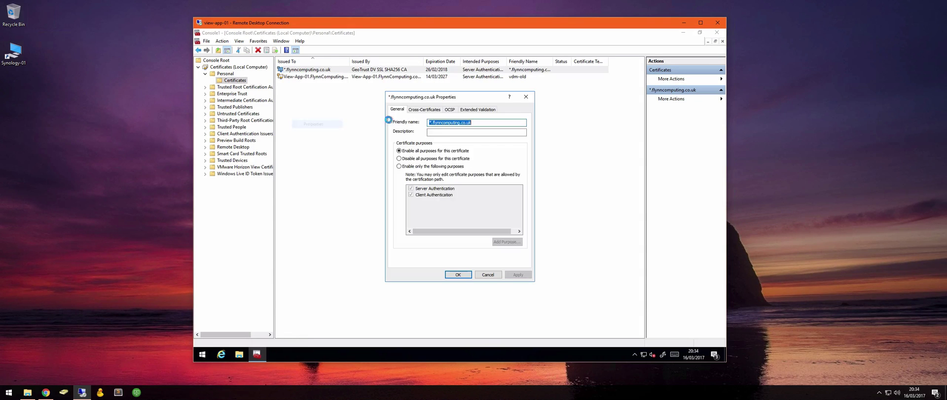
{"action": "type", "text": "vdm"}
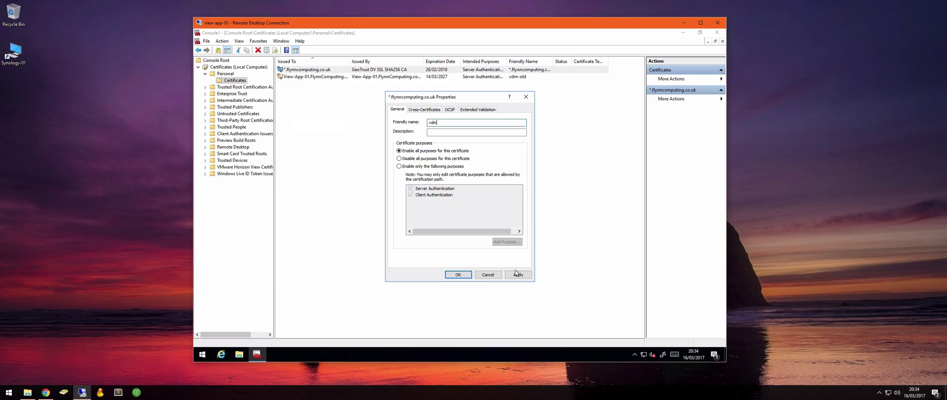
{"action": "left_click", "coordinate": [518, 275]}
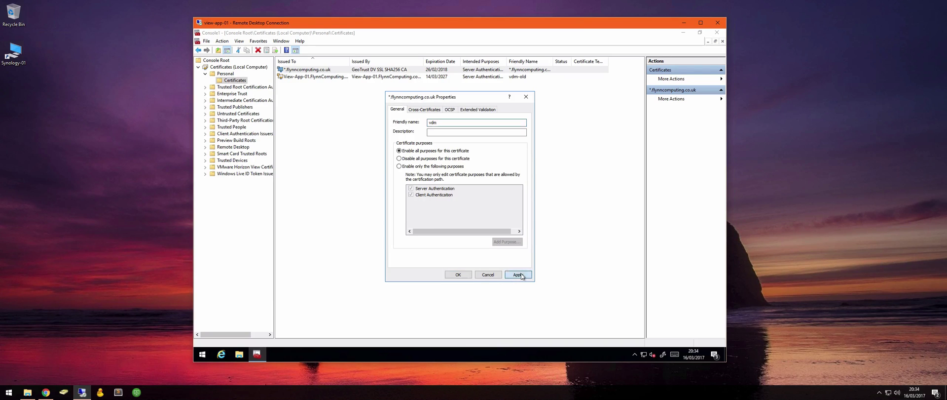
{"action": "left_click", "coordinate": [457, 274]}
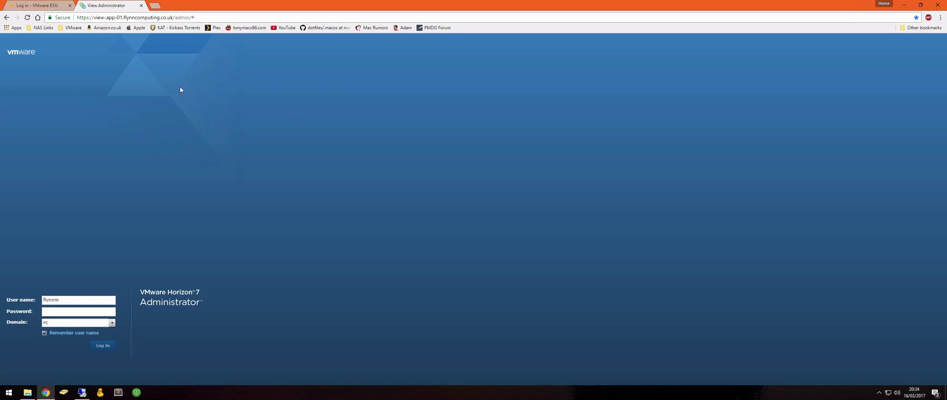
Confirm the site shows as Secure, then log in to Horizon 7 Administrator with the password
{"action": "left_click", "coordinate": [62, 18]}
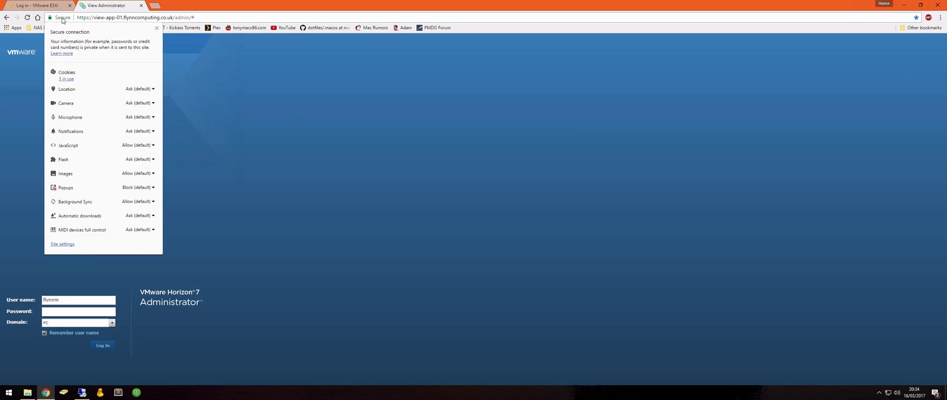
{"action": "left_click", "coordinate": [62, 18]}
{"action": "left_click", "coordinate": [63, 310]}
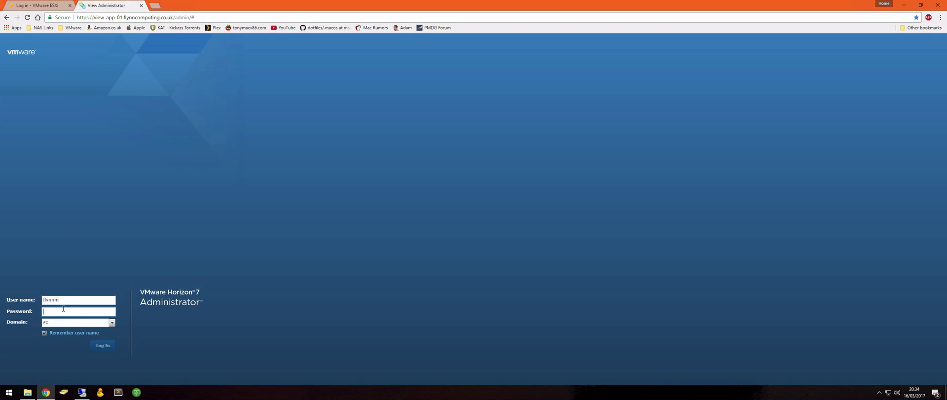
{"action": "type", "text": "**"}
{"action": "key", "text": "Return"}
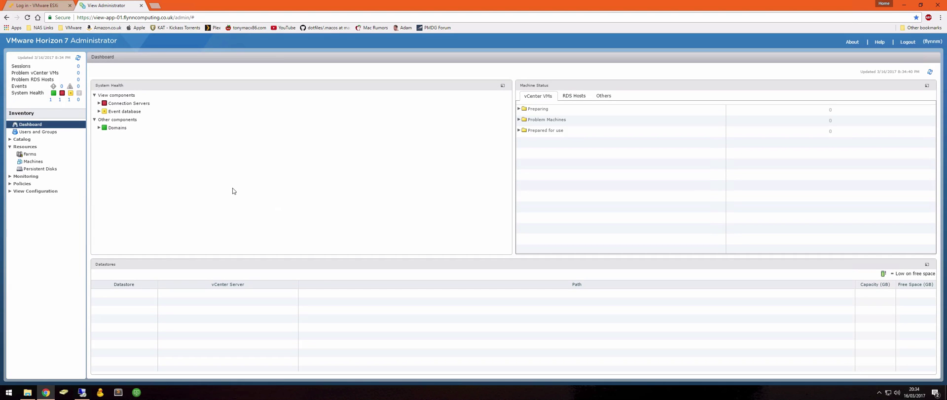
{"action": "left_click", "coordinate": [100, 104]}
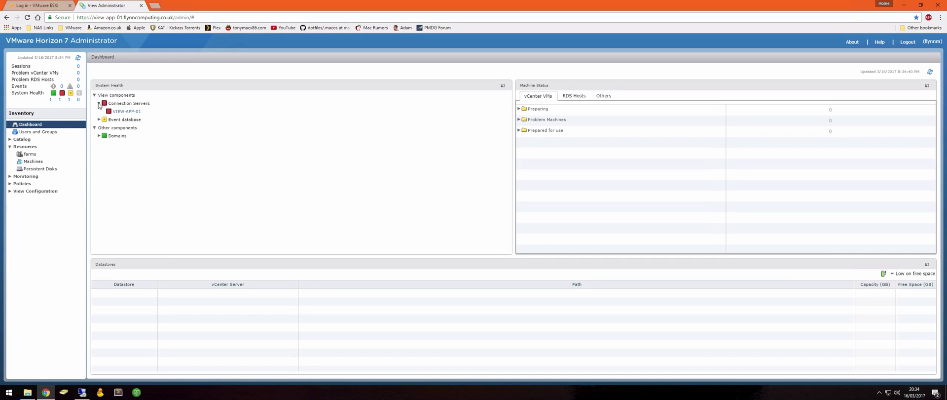
{"action": "left_click", "coordinate": [126, 111]}
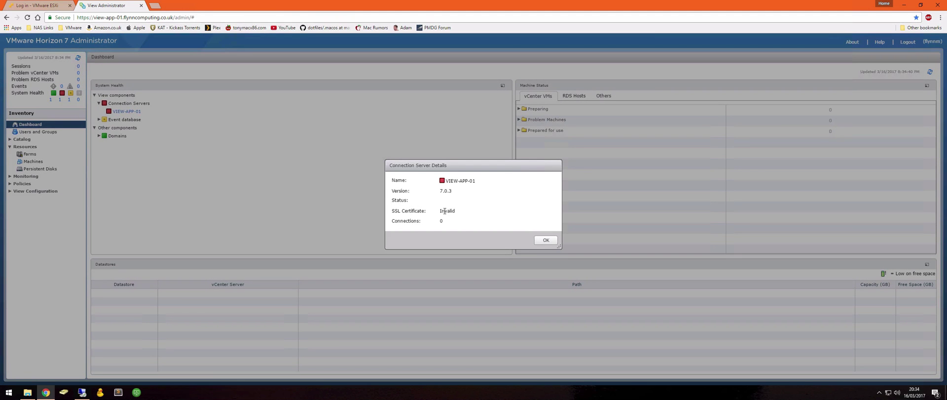
{"action": "left_click", "coordinate": [546, 241]}
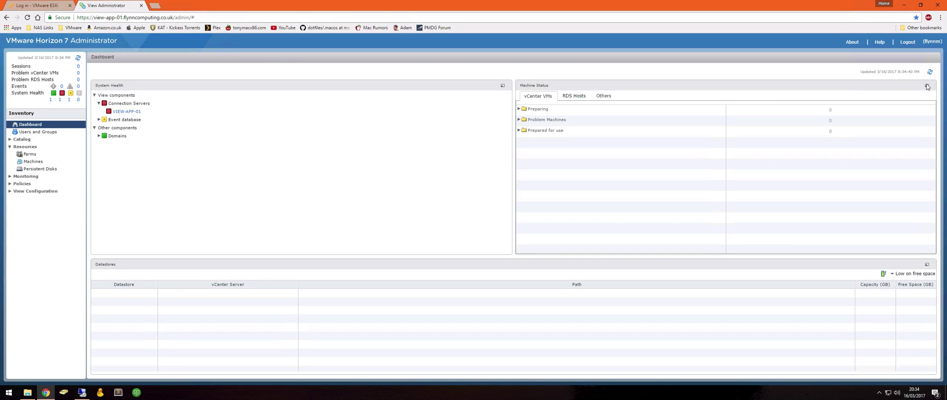
{"action": "left_click", "coordinate": [930, 73]}
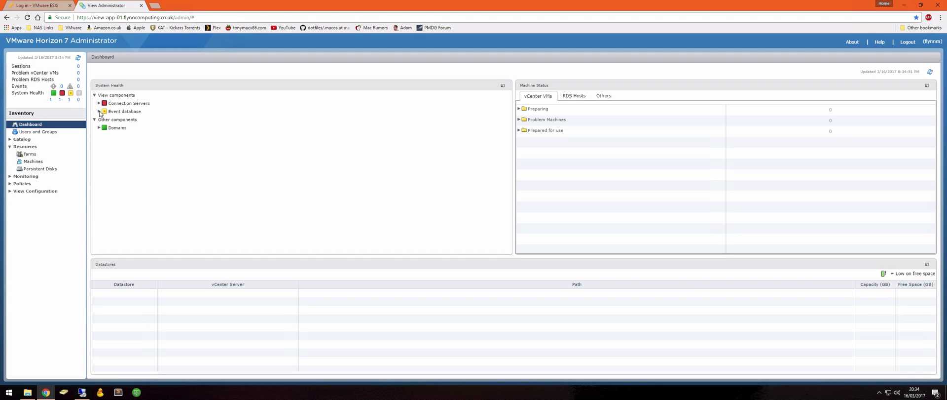
Under View Configuration > Servers, add vCenter vcenter-01.flynncomputing.co.uk with its admin credentials
{"action": "left_click", "coordinate": [24, 191]}
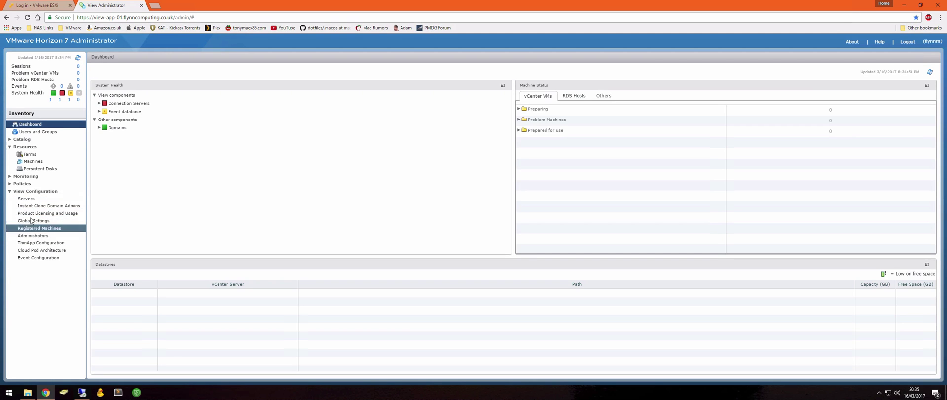
{"action": "left_click", "coordinate": [26, 198]}
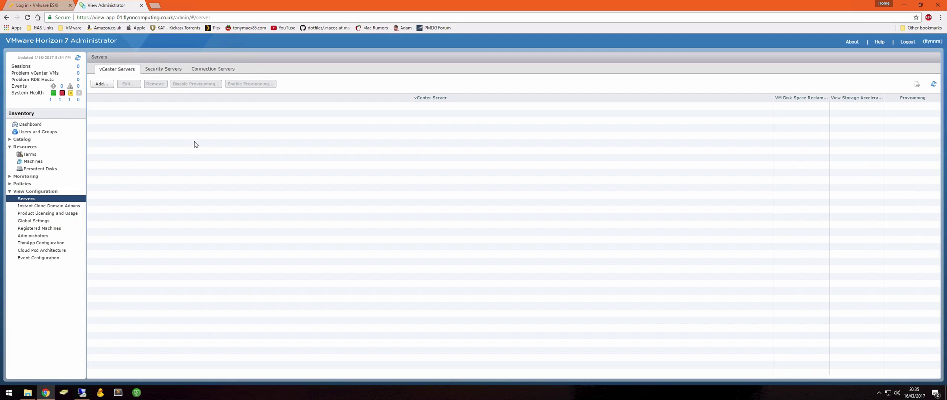
{"action": "left_click", "coordinate": [101, 84]}
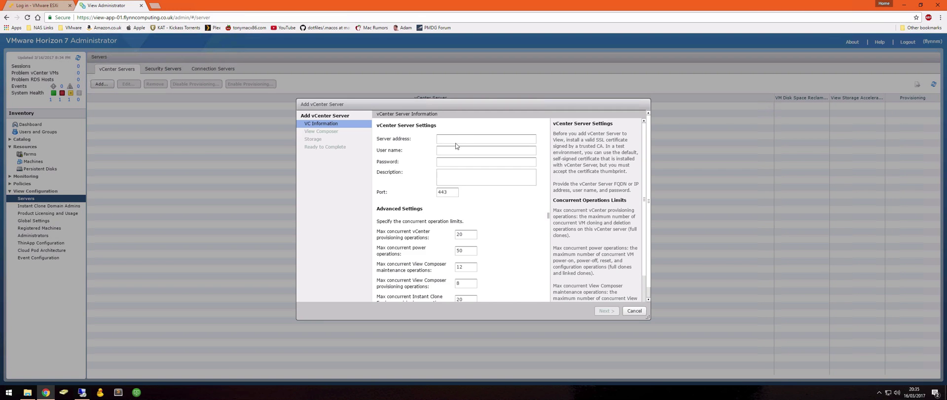
{"action": "left_click", "coordinate": [458, 139]}
{"action": "type", "text": "vcenter-01.flynncomputing.co.uk"}
{"action": "left_click", "coordinate": [447, 152]}
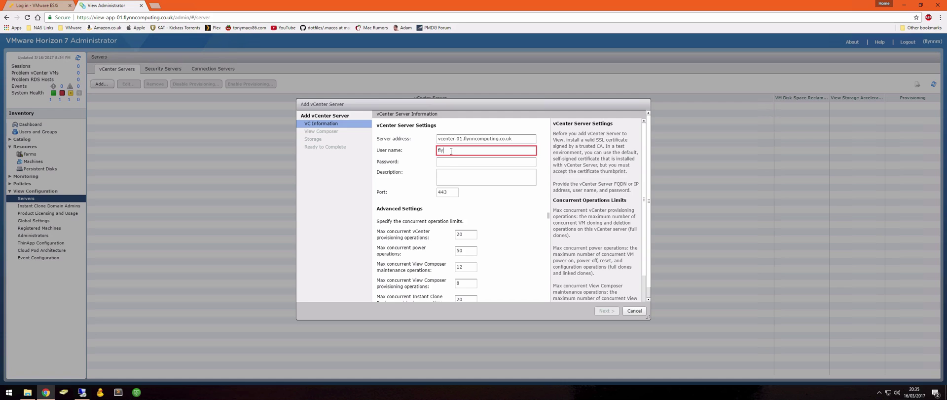
{"action": "type", "text": "flynnm"}
{"action": "key", "text": "Tab"}
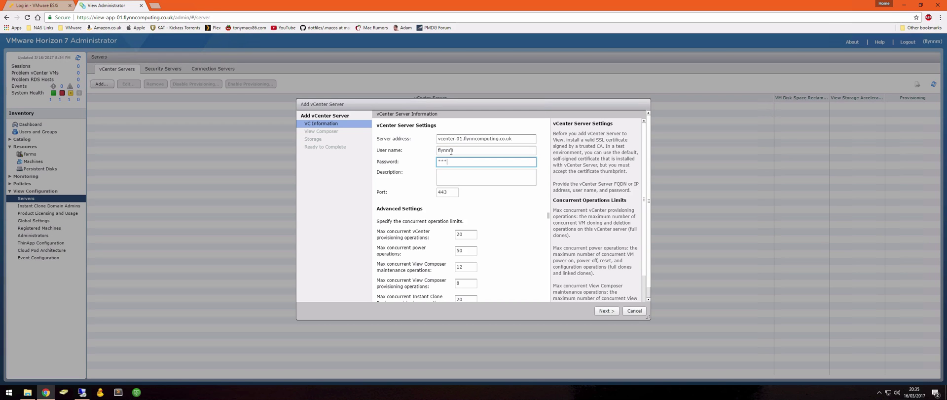
{"action": "left_click", "coordinate": [606, 310]}
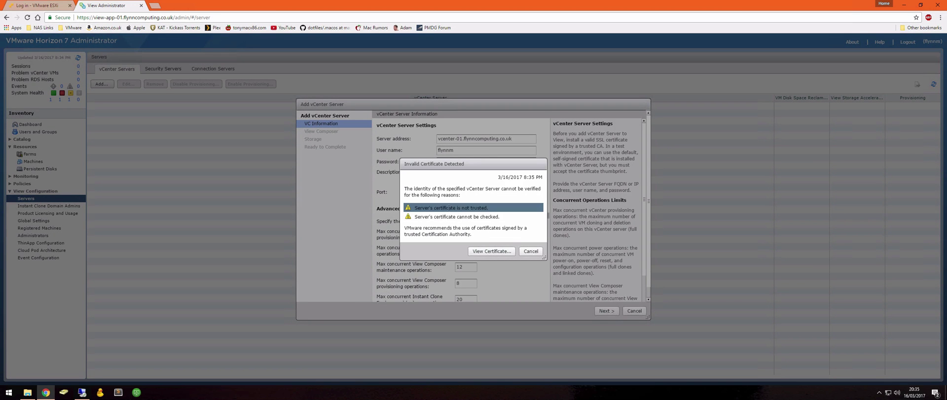
Accept the vCenter certificate, keep default View Composer and storage settings, and finish
{"action": "left_click", "coordinate": [492, 250]}
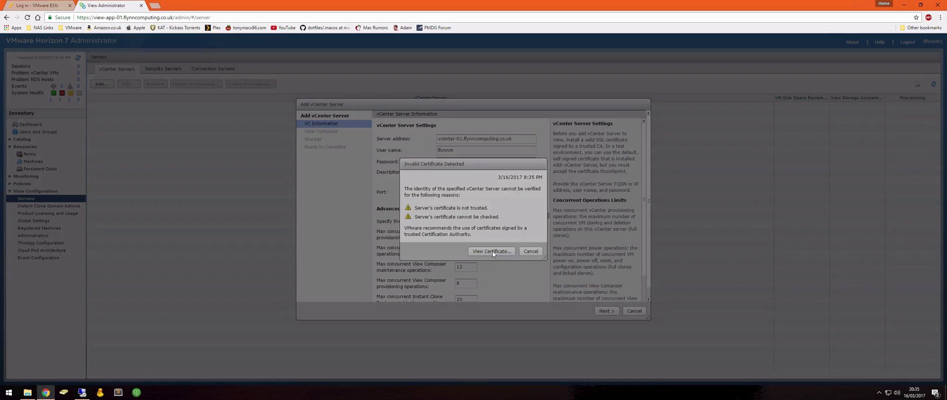
{"action": "left_click", "coordinate": [553, 346]}
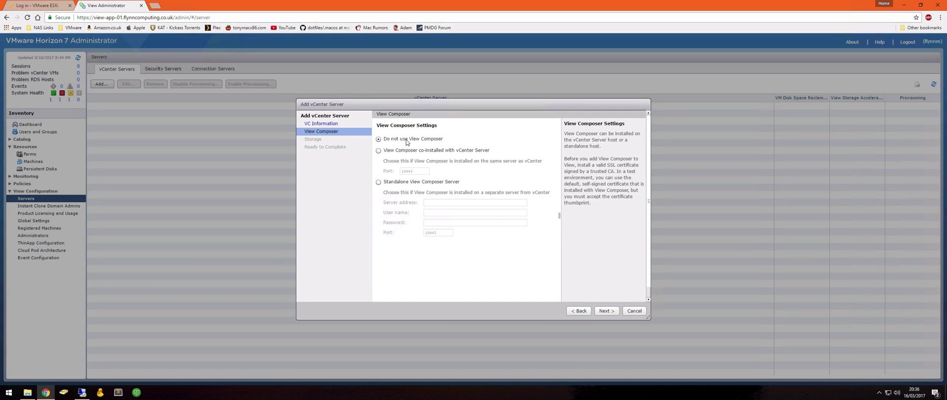
{"action": "left_click", "coordinate": [605, 311]}
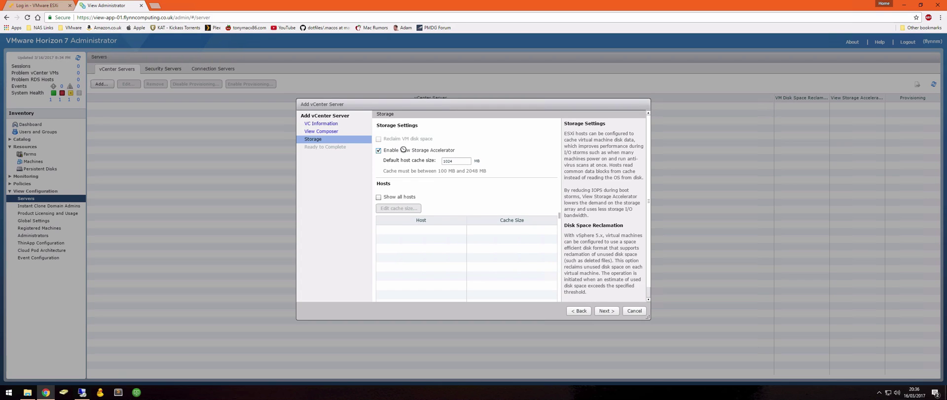
{"action": "left_click", "coordinate": [606, 310]}
{"action": "left_click", "coordinate": [608, 310]}
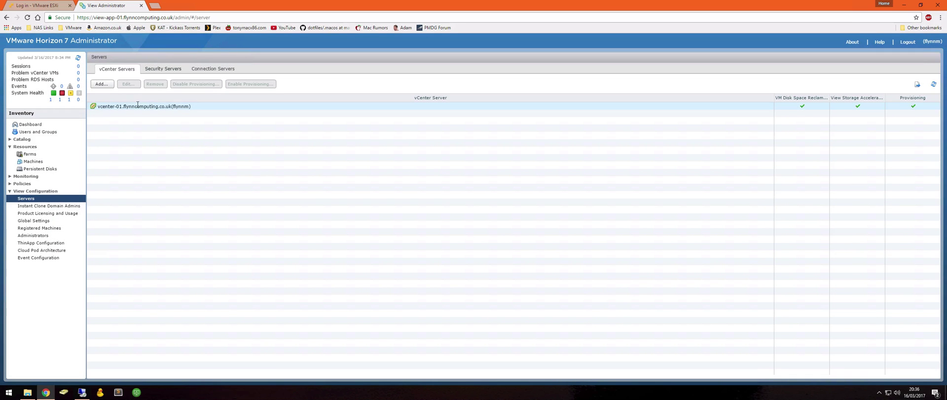
Select the VIEW-APP-01 connection server, expand Catalog, and open View Configuration > Administrators
{"action": "left_click", "coordinate": [207, 68]}
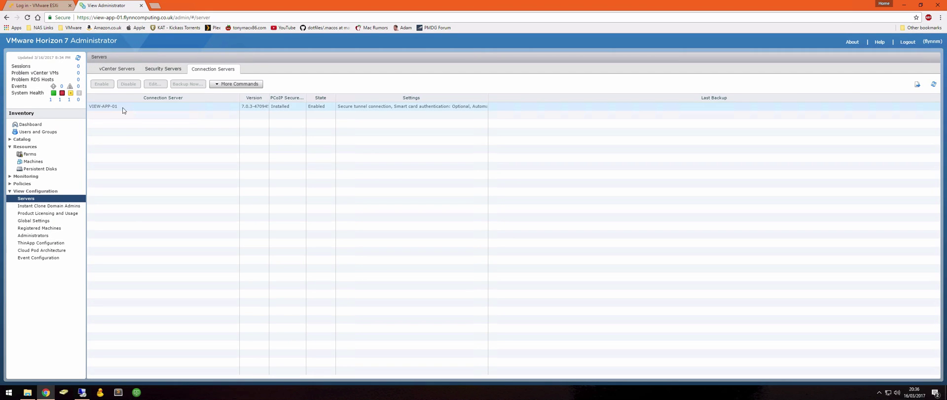
{"action": "left_click", "coordinate": [115, 105]}
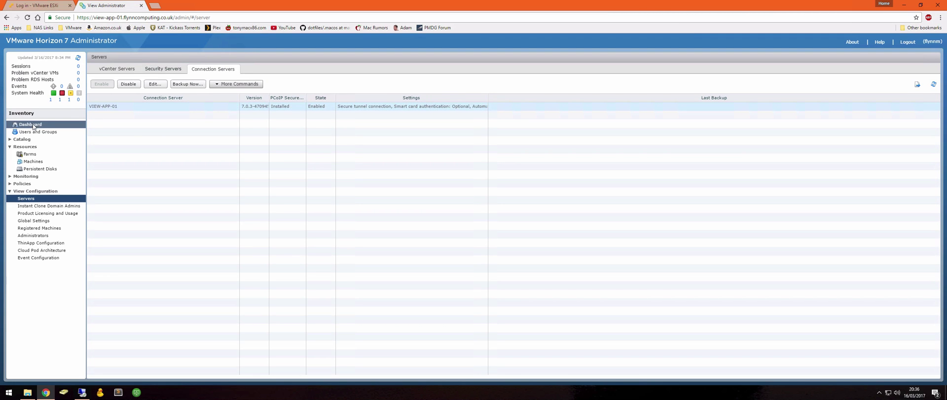
{"action": "left_click", "coordinate": [23, 139]}
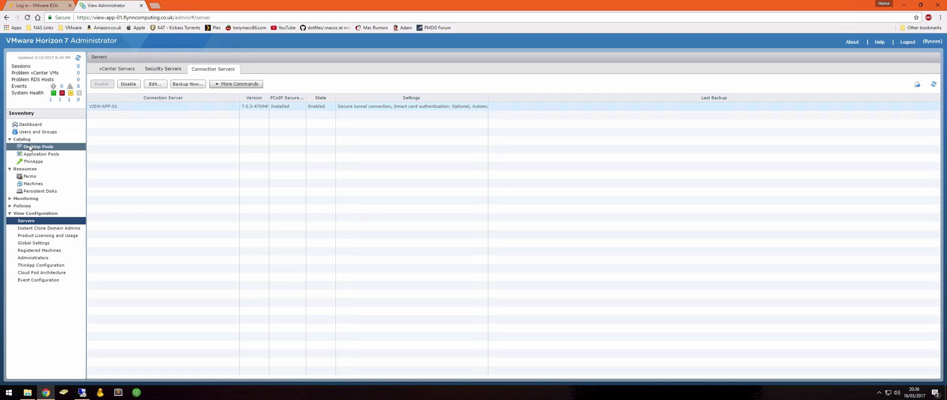
{"action": "left_click", "coordinate": [33, 256]}
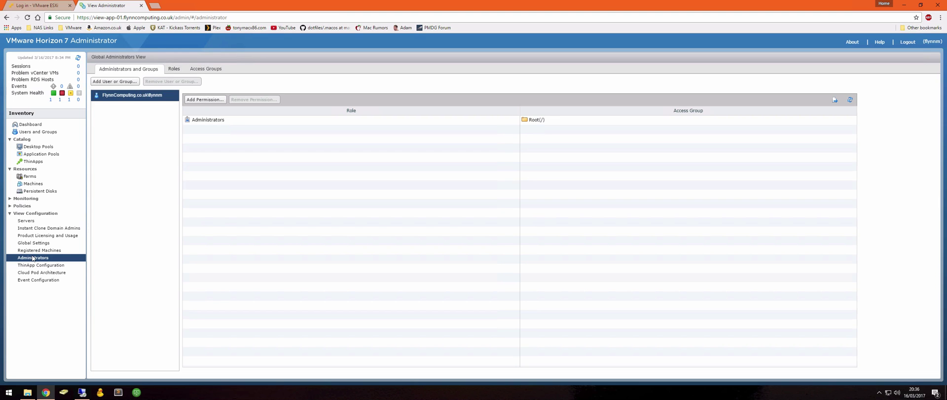
From the Dashboard, verify vcenter-01's certificate under vCenter Servers and refresh the health status
{"action": "left_click", "coordinate": [24, 123]}
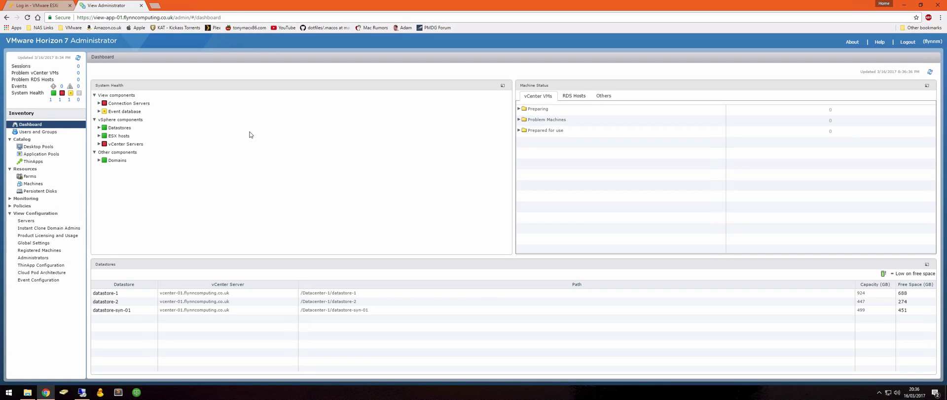
{"action": "left_click", "coordinate": [98, 144]}
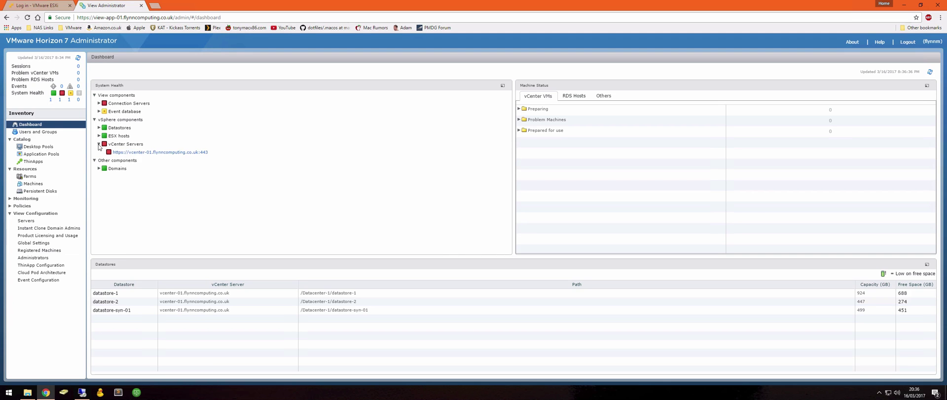
{"action": "left_click", "coordinate": [142, 153]}
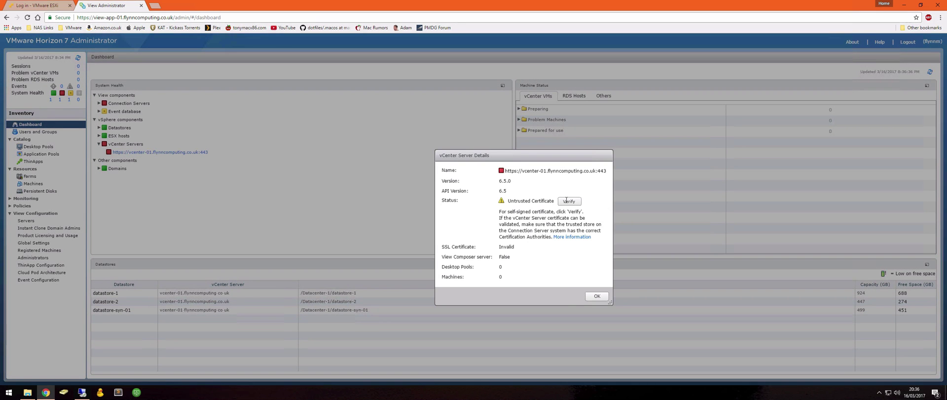
{"action": "left_click", "coordinate": [567, 200]}
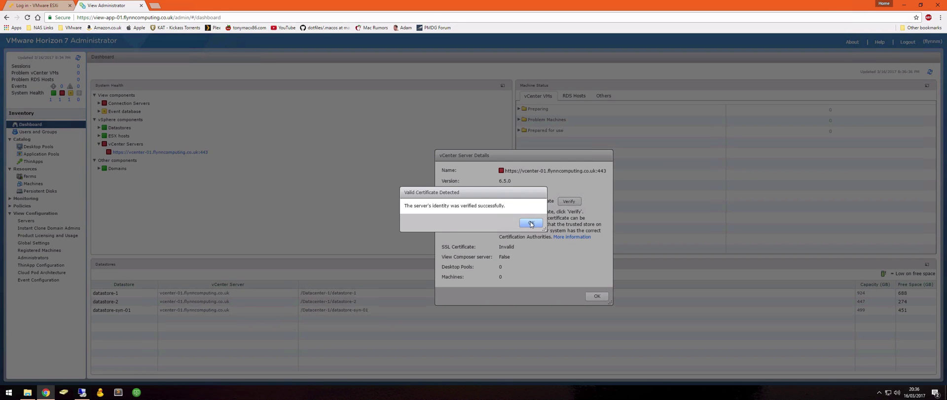
{"action": "left_click", "coordinate": [531, 224]}
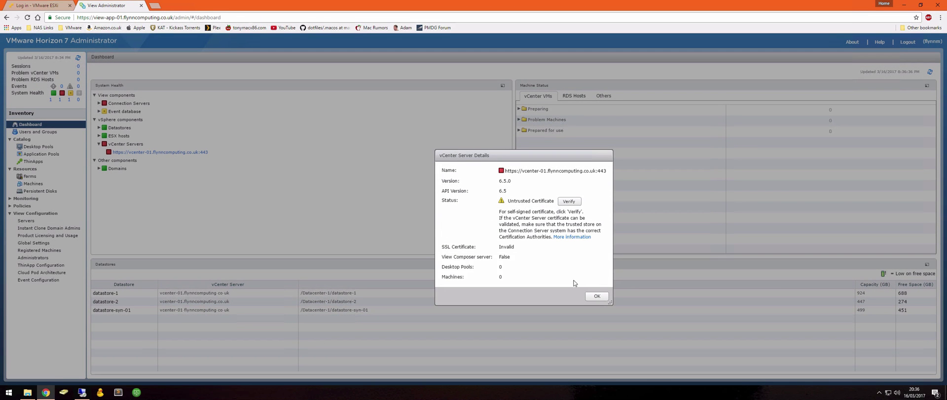
{"action": "left_click", "coordinate": [591, 296]}
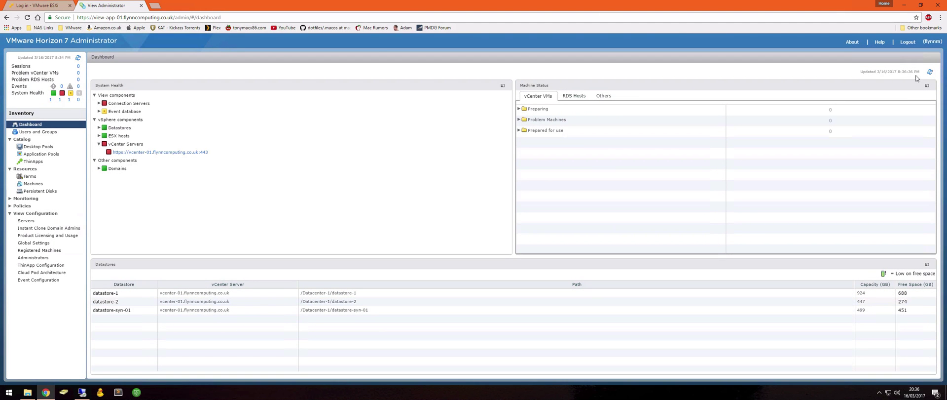
{"action": "left_click", "coordinate": [929, 73]}
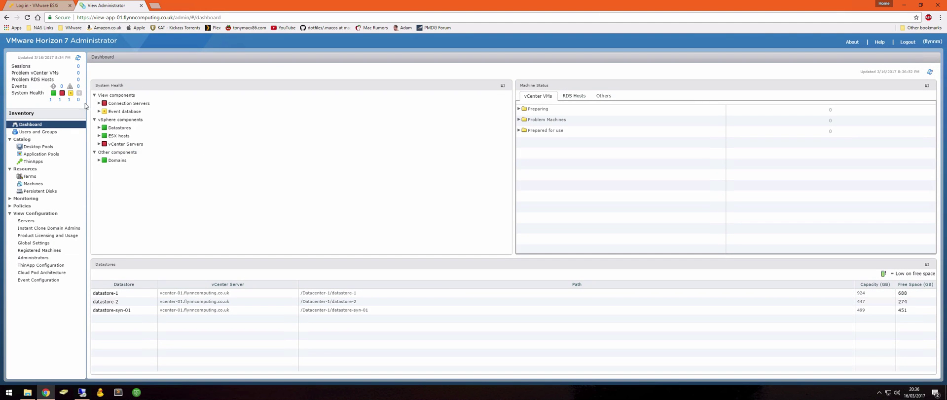
Re-verify the vCenter certificate twice more and refresh the dashboard health again
{"action": "left_click", "coordinate": [100, 144]}
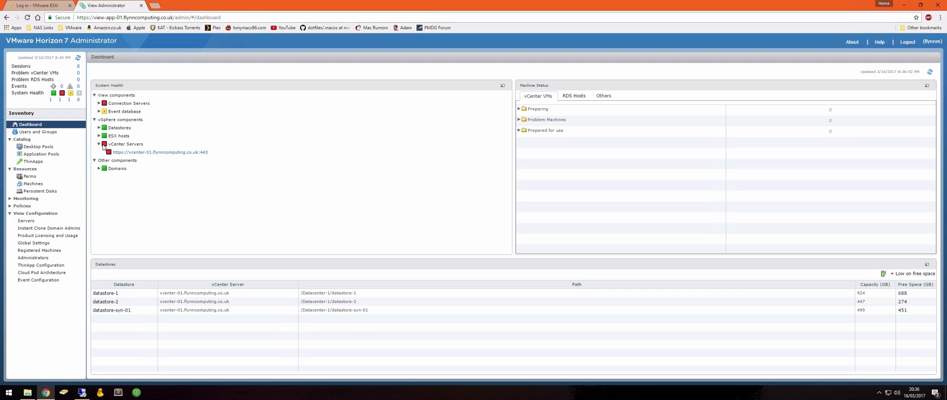
{"action": "left_click", "coordinate": [152, 152]}
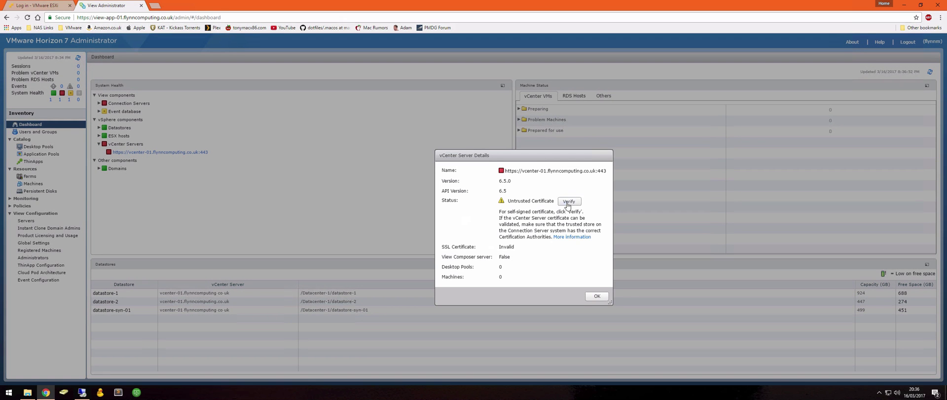
{"action": "left_click", "coordinate": [569, 203]}
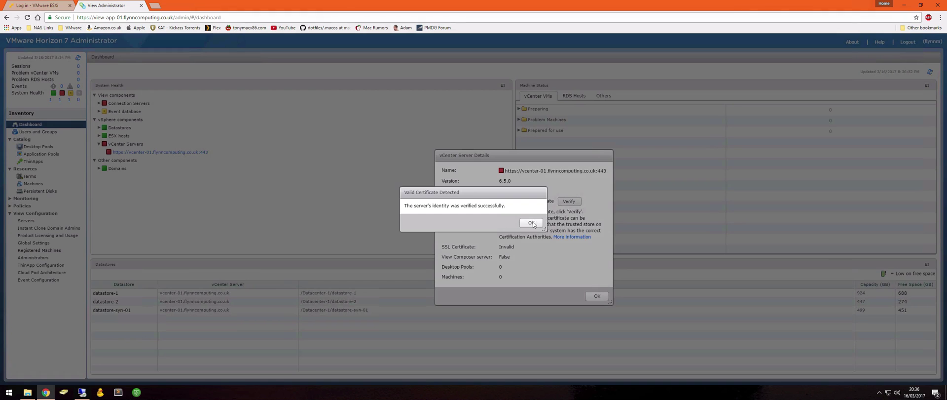
{"action": "left_click", "coordinate": [531, 222]}
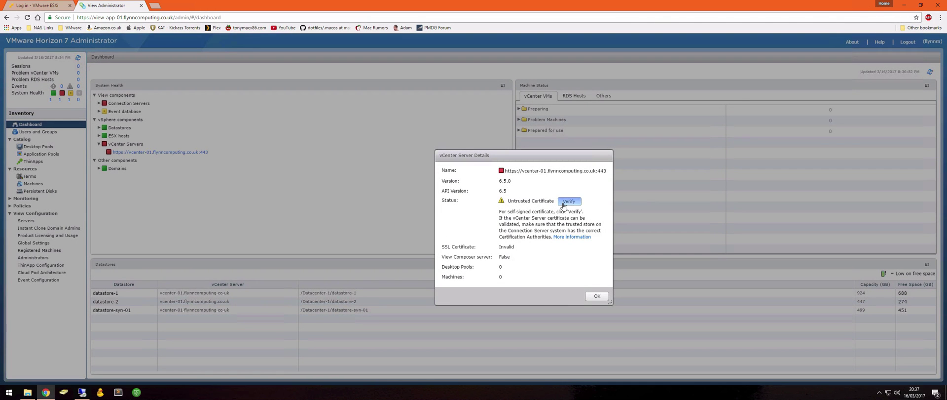
{"action": "left_click", "coordinate": [565, 204]}
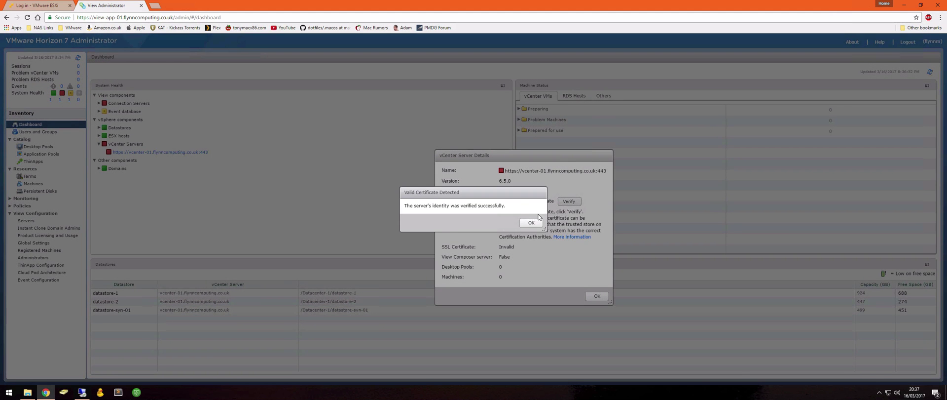
{"action": "left_click", "coordinate": [531, 222]}
{"action": "left_click", "coordinate": [595, 295]}
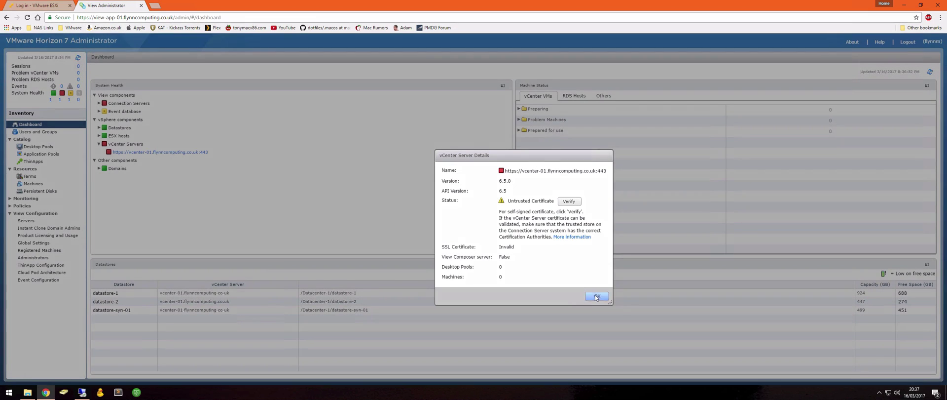
{"action": "left_click", "coordinate": [931, 72]}
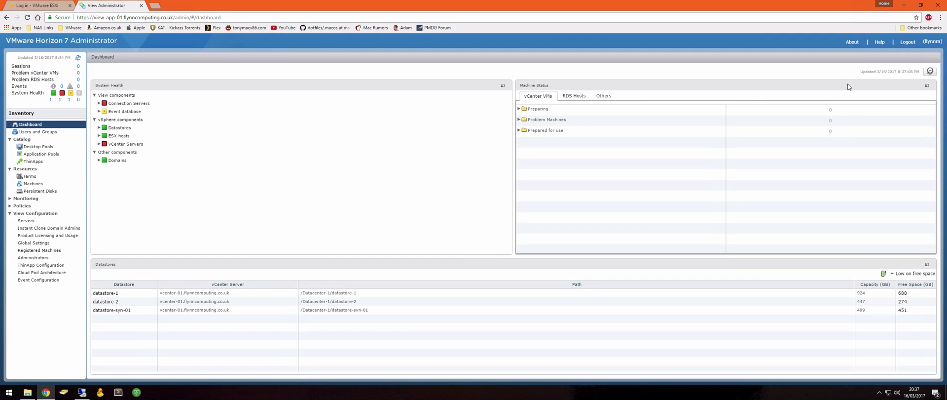
Expand and collapse Connection Servers, then expand Event database to show it is unconfigured
{"action": "left_click", "coordinate": [98, 103]}
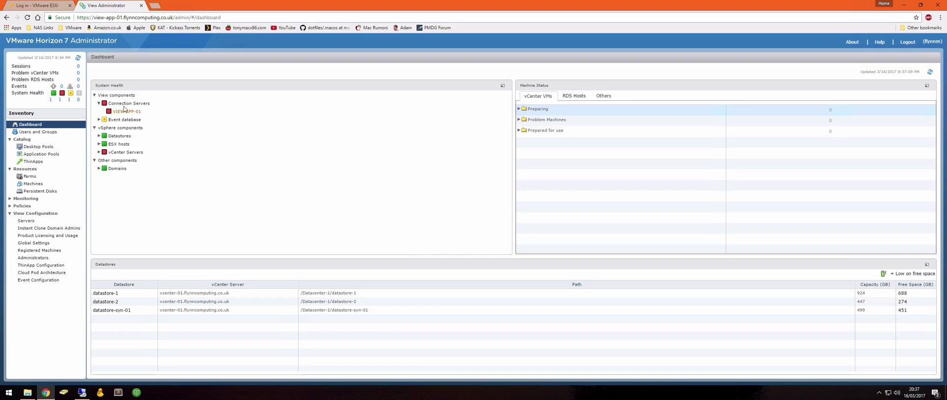
{"action": "left_click", "coordinate": [98, 103]}
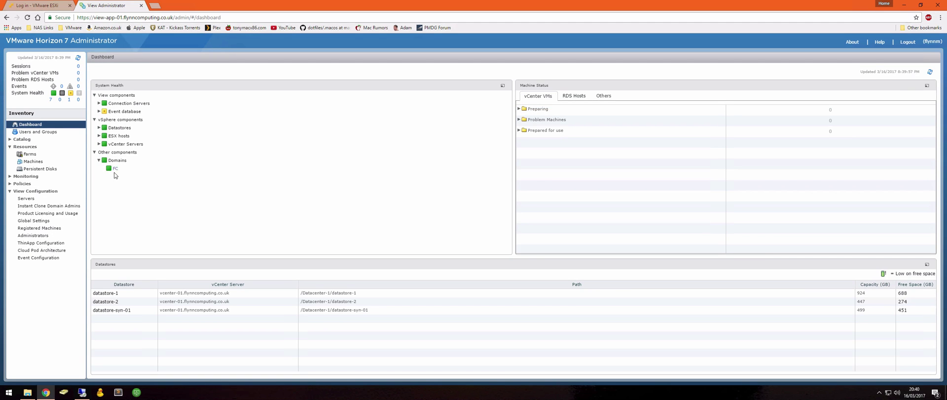
{"action": "left_click", "coordinate": [118, 113]}
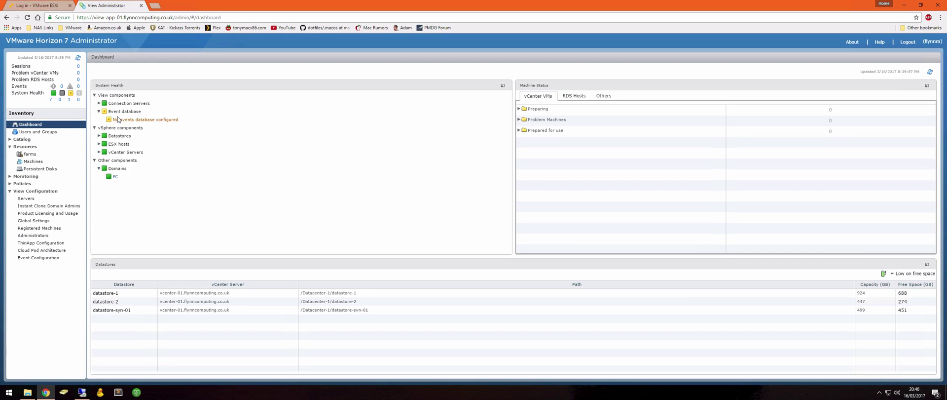
Open Event Configuration from 'No events database configured', start editing, then cancel without defining a database
{"action": "left_click", "coordinate": [170, 122]}
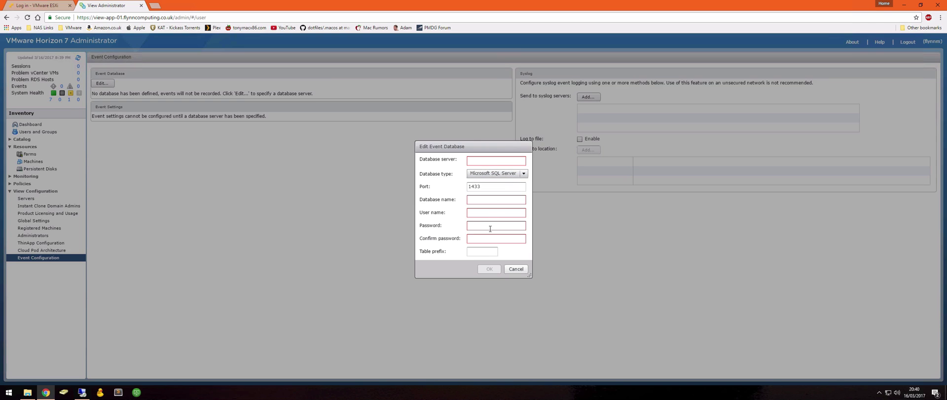
{"action": "left_click", "coordinate": [489, 201]}
{"action": "left_click", "coordinate": [516, 268]}
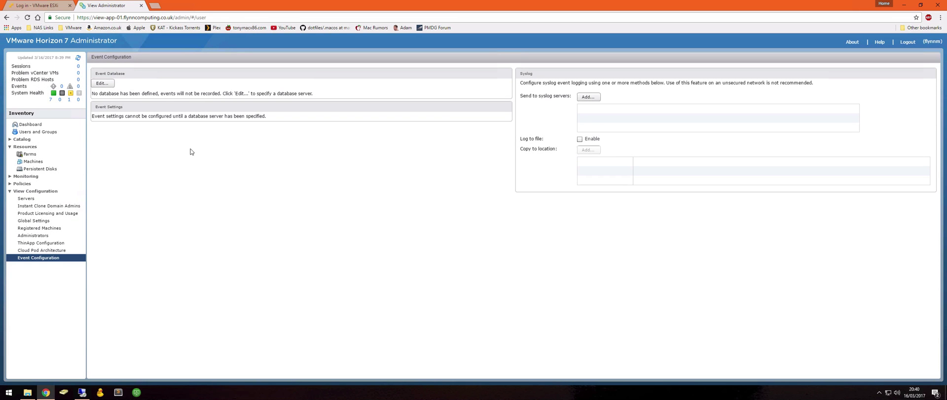